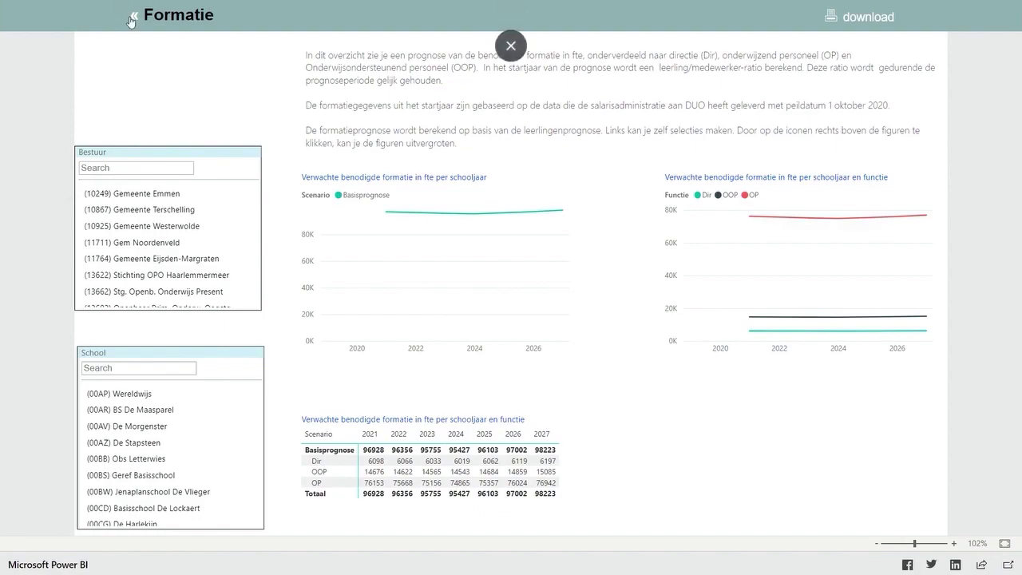
Step: Leave the Formatie report and bring up the registration form for a new account
{"action": "left_click", "coordinate": [132, 17]}
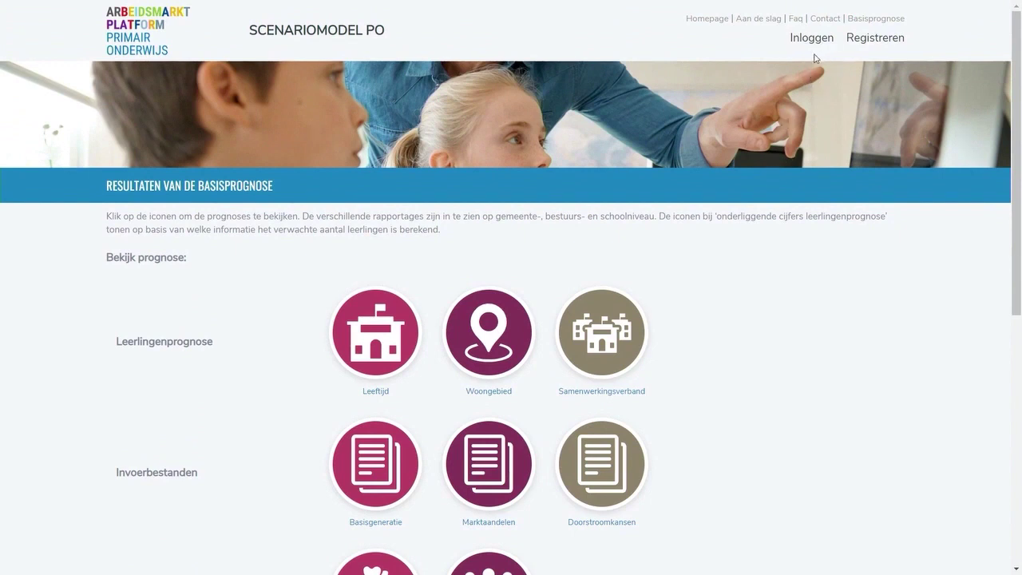
{"action": "left_click", "coordinate": [882, 46]}
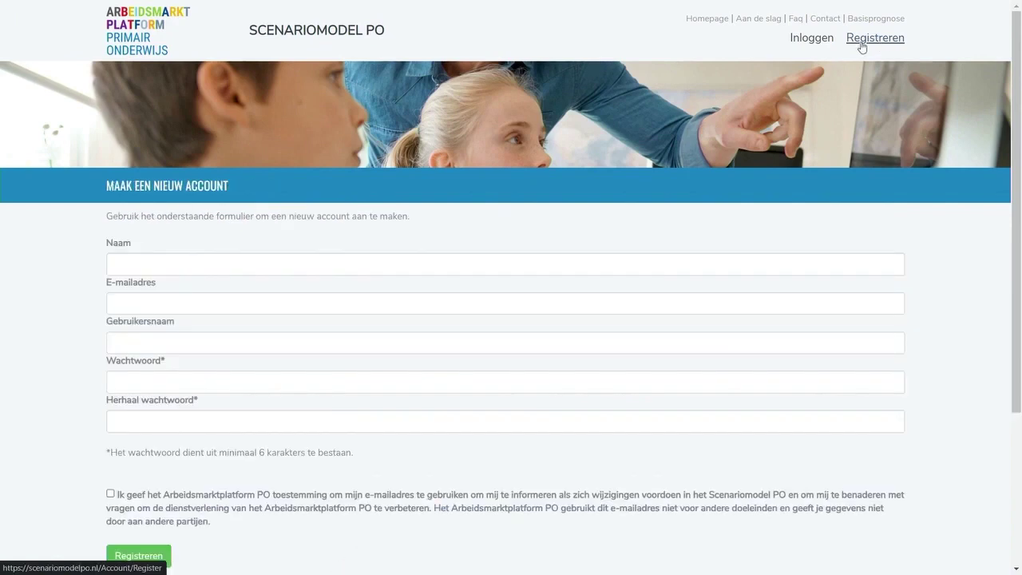
Step: Log in to the Scenariomodel PO with the saved username and the account password
{"action": "left_click", "coordinate": [815, 45]}
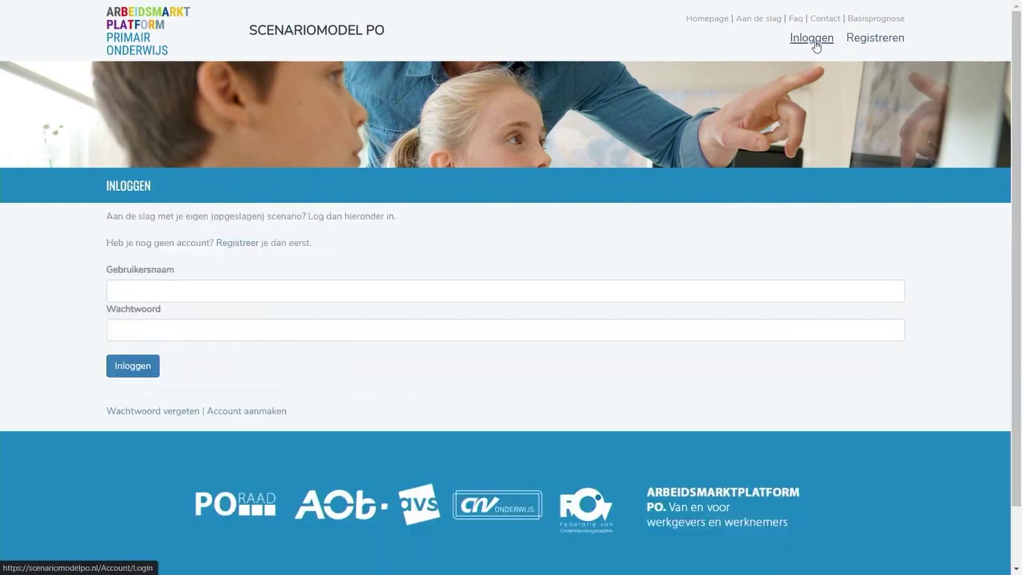
{"action": "left_click", "coordinate": [429, 290]}
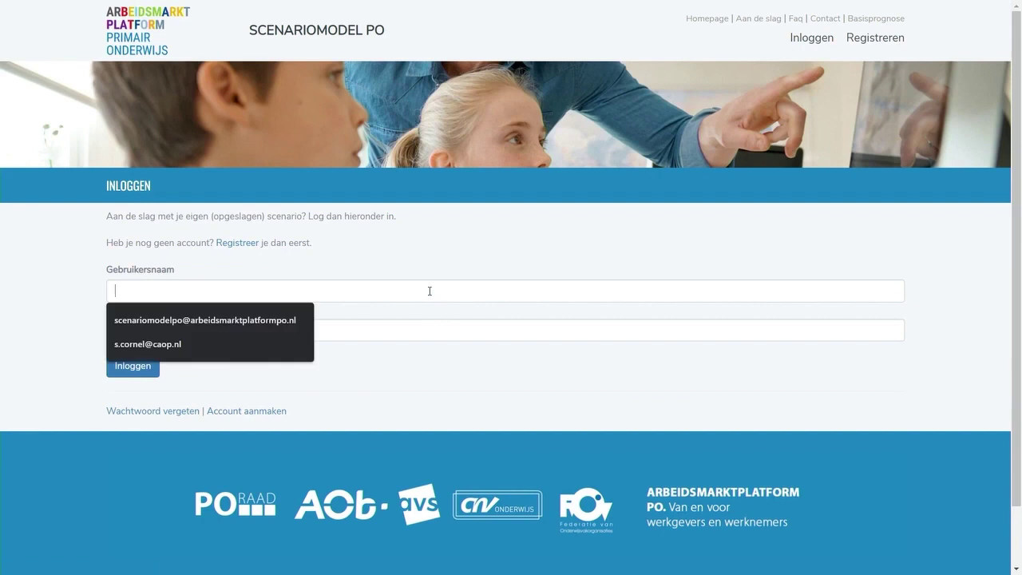
{"action": "left_click", "coordinate": [270, 320]}
{"action": "left_click", "coordinate": [289, 327]}
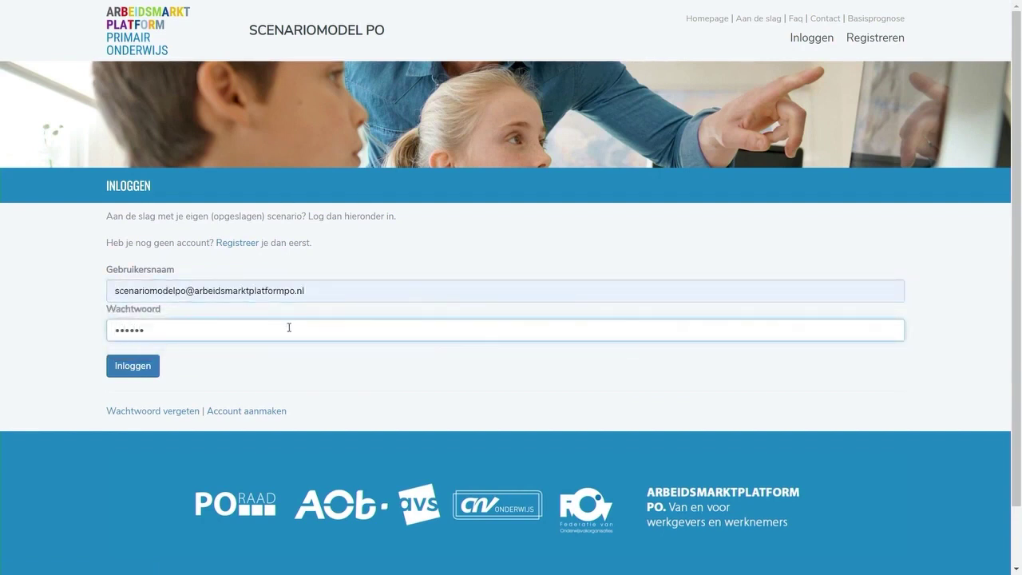
{"action": "left_click", "coordinate": [129, 366]}
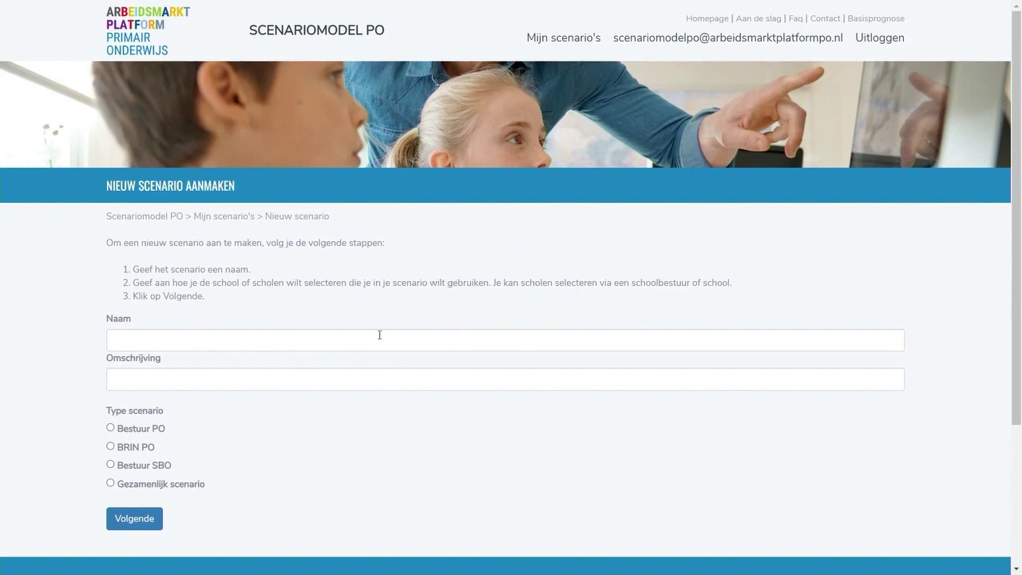
Step: Set up a new scenario with name and description "Eigen scenario" and type BRIN PO, and continue to the school selection
{"action": "left_click", "coordinate": [274, 331]}
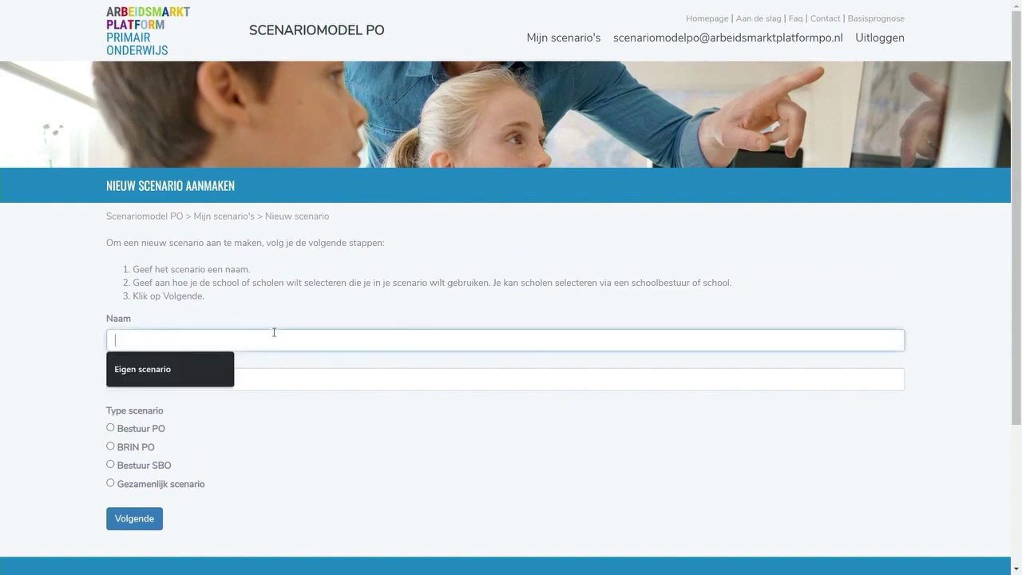
{"action": "left_click", "coordinate": [191, 374]}
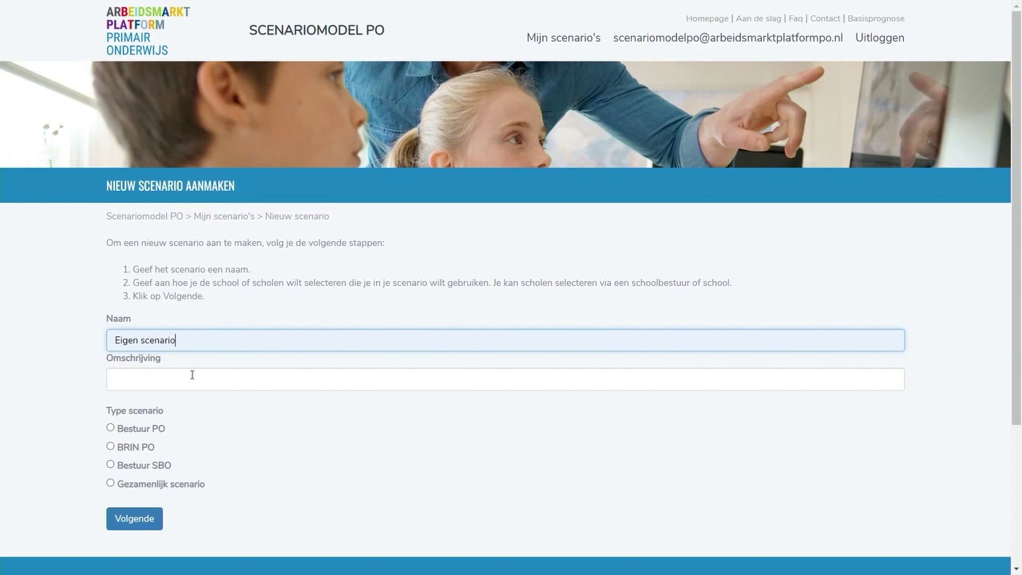
{"action": "left_click", "coordinate": [244, 378]}
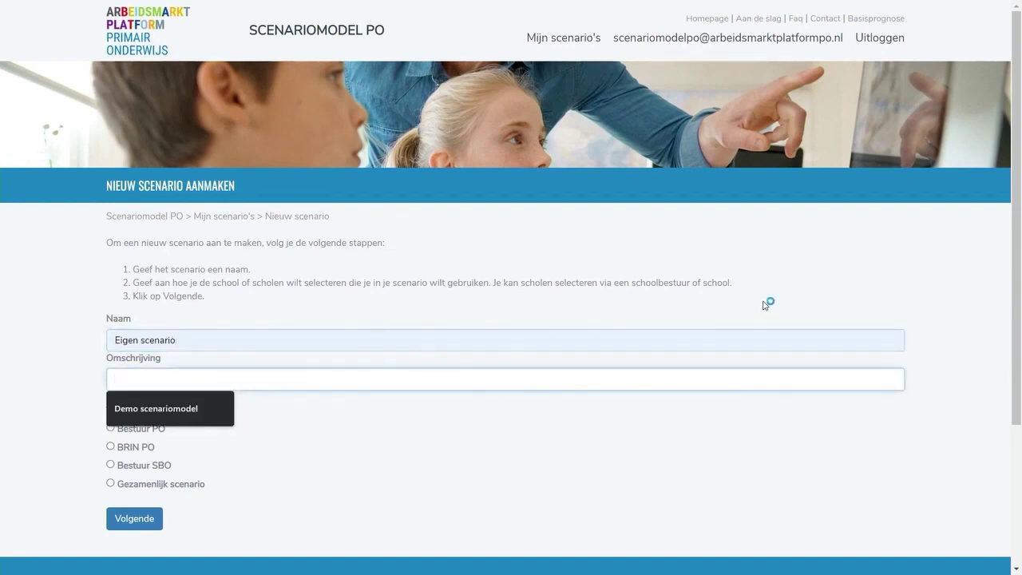
{"action": "type", "text": "Eigen scenario"}
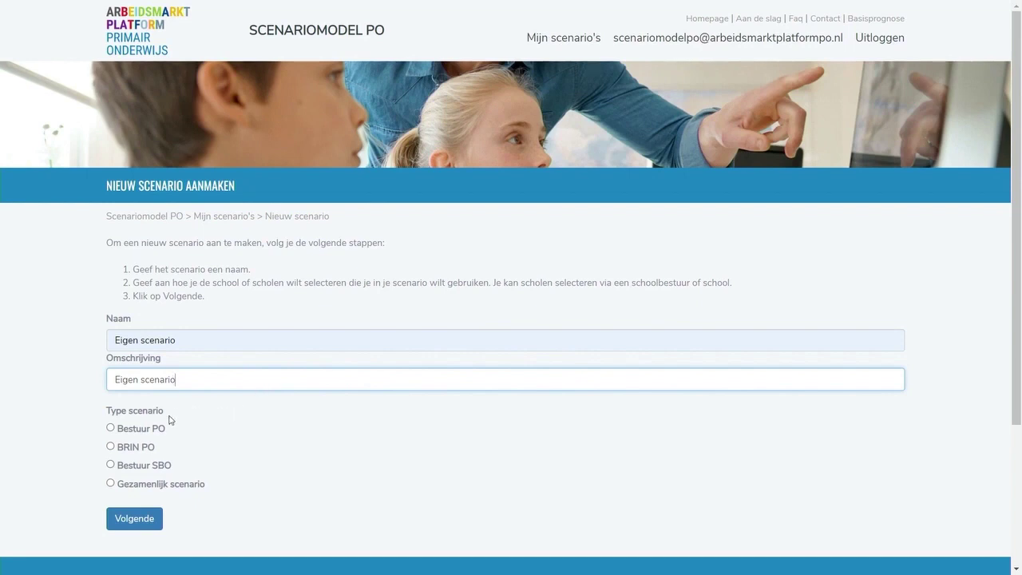
{"action": "left_click", "coordinate": [123, 452]}
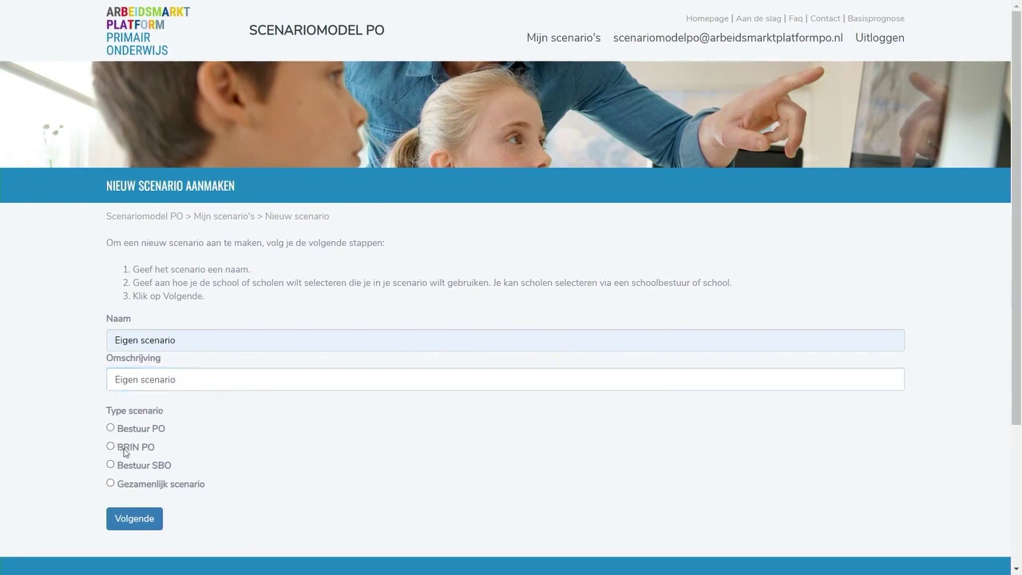
{"action": "left_click", "coordinate": [133, 520]}
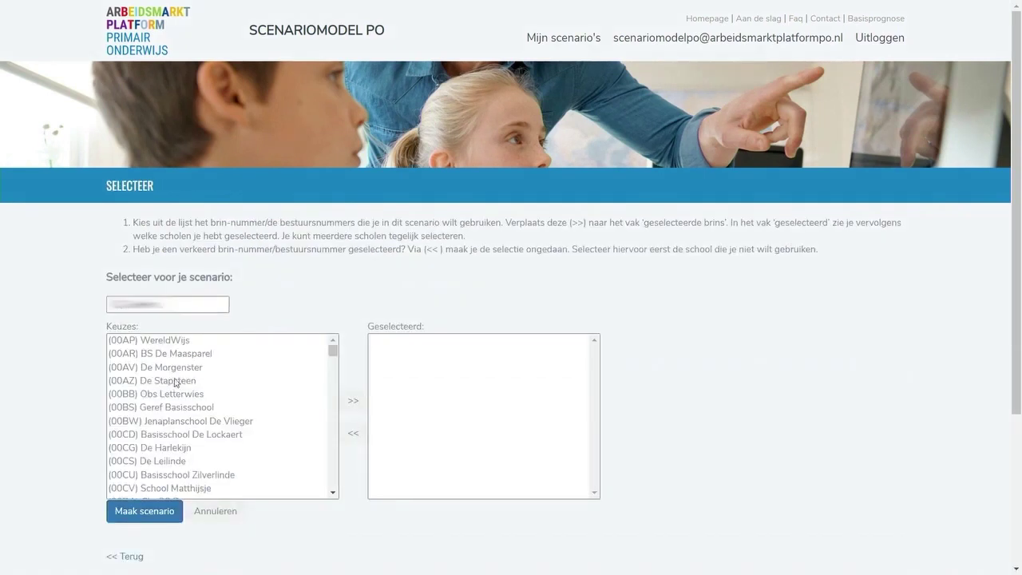
Step: Find the wanted school in the choices, add it to the selected schools, and create the scenario
{"action": "left_click", "coordinate": [209, 305]}
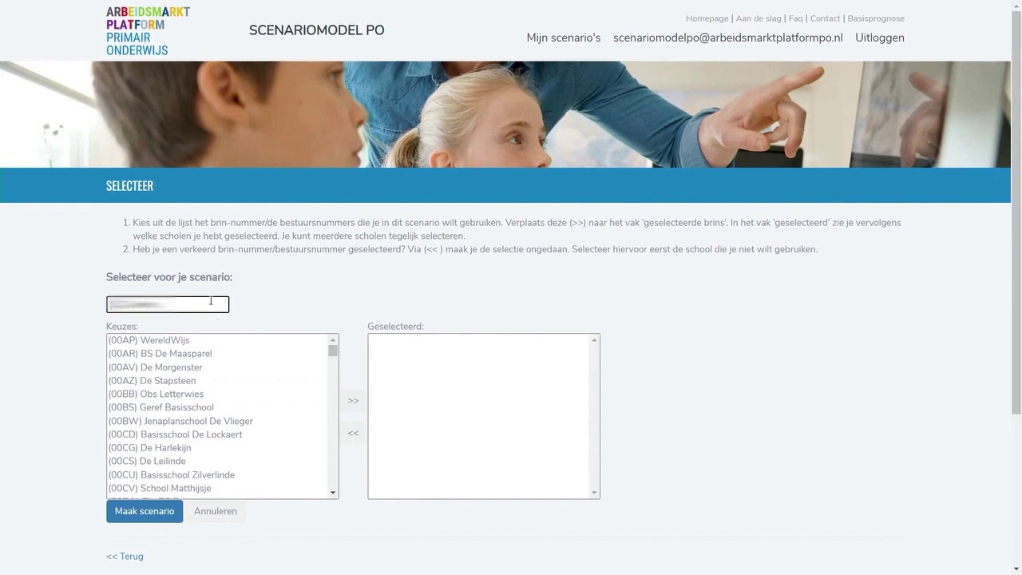
{"action": "type", "text": "oeve"}
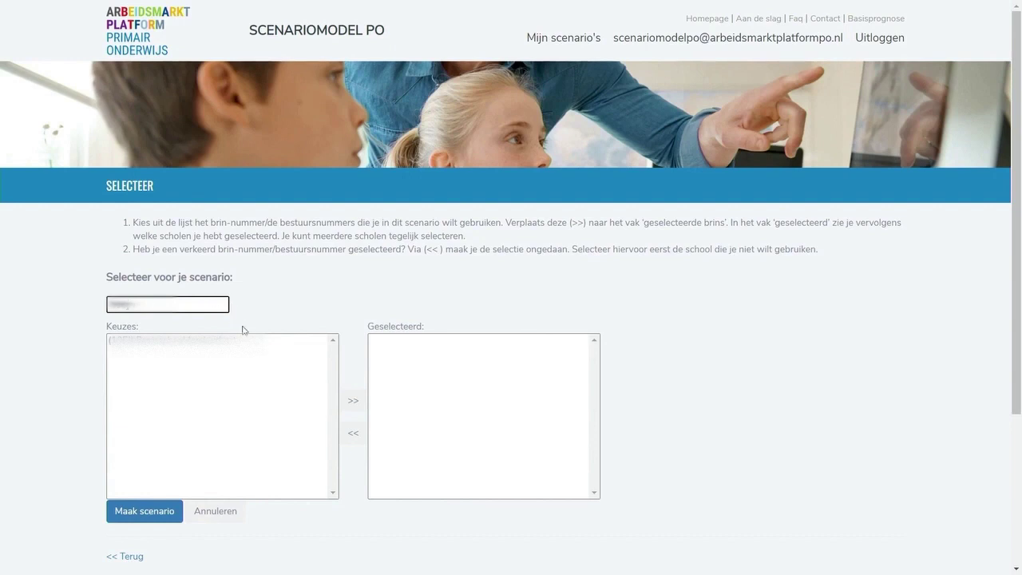
{"action": "left_click", "coordinate": [187, 340]}
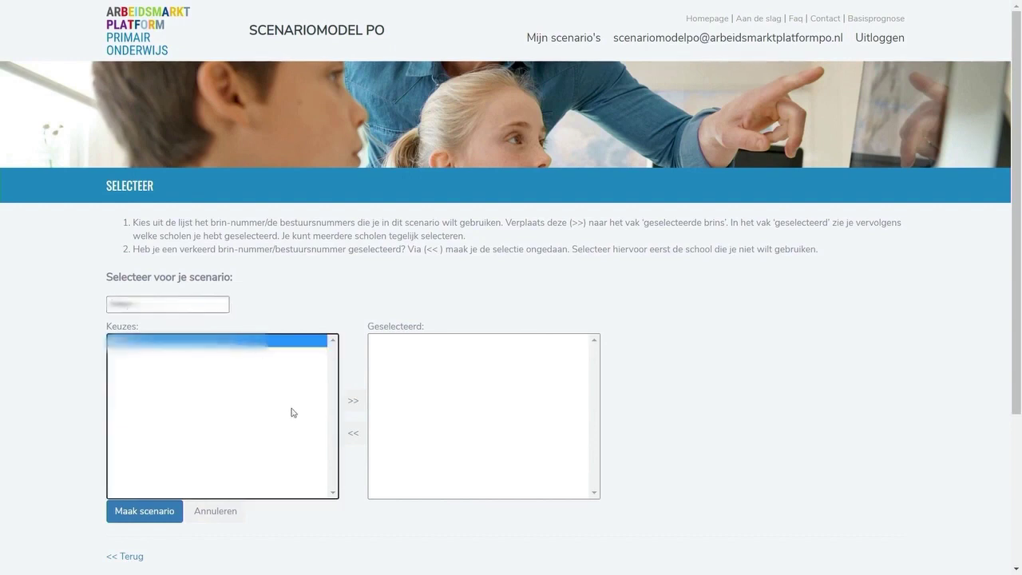
{"action": "left_click", "coordinate": [353, 402]}
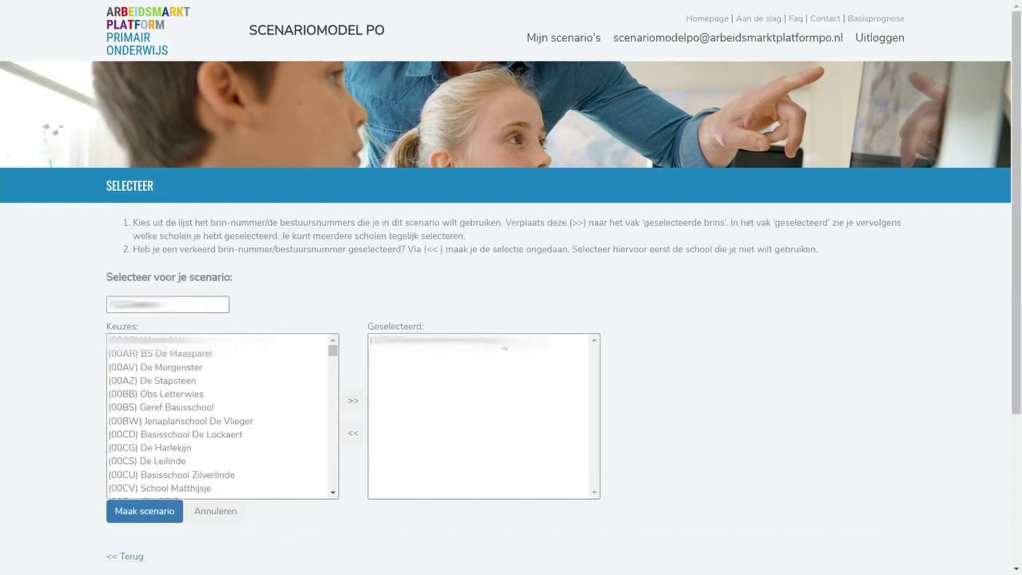
{"action": "left_click", "coordinate": [502, 341]}
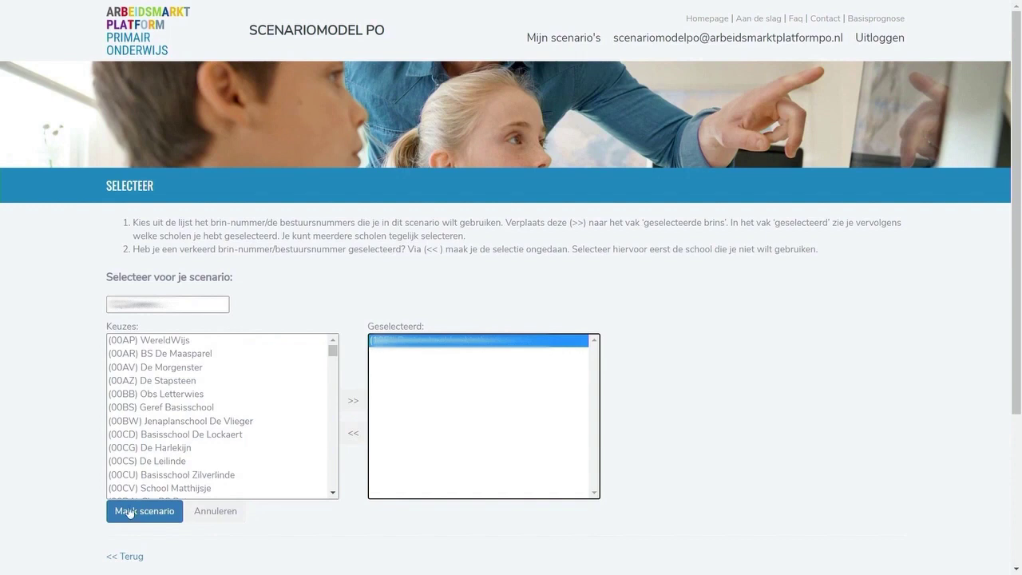
{"action": "left_click", "coordinate": [79, 440]}
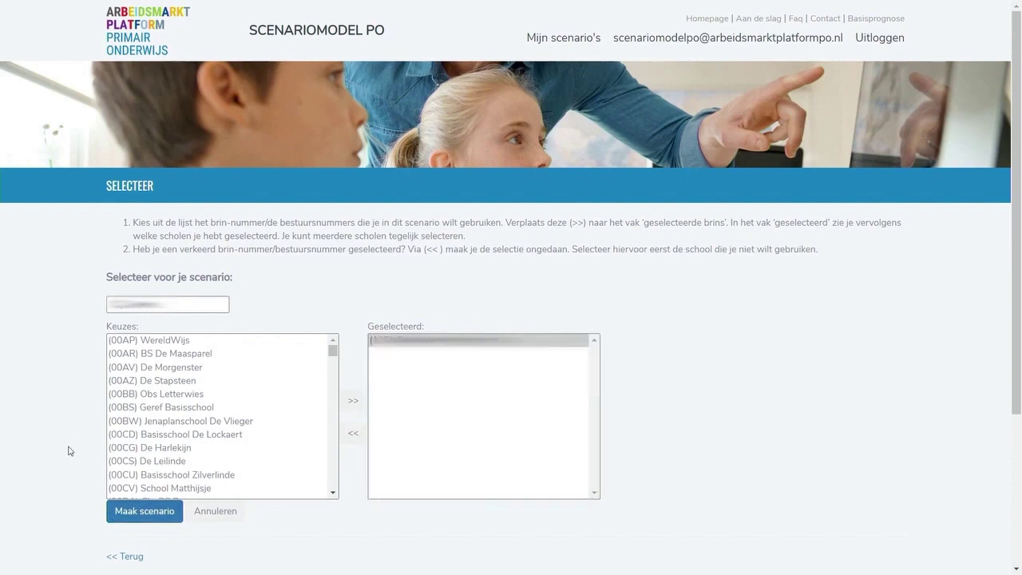
{"action": "left_click", "coordinate": [125, 514]}
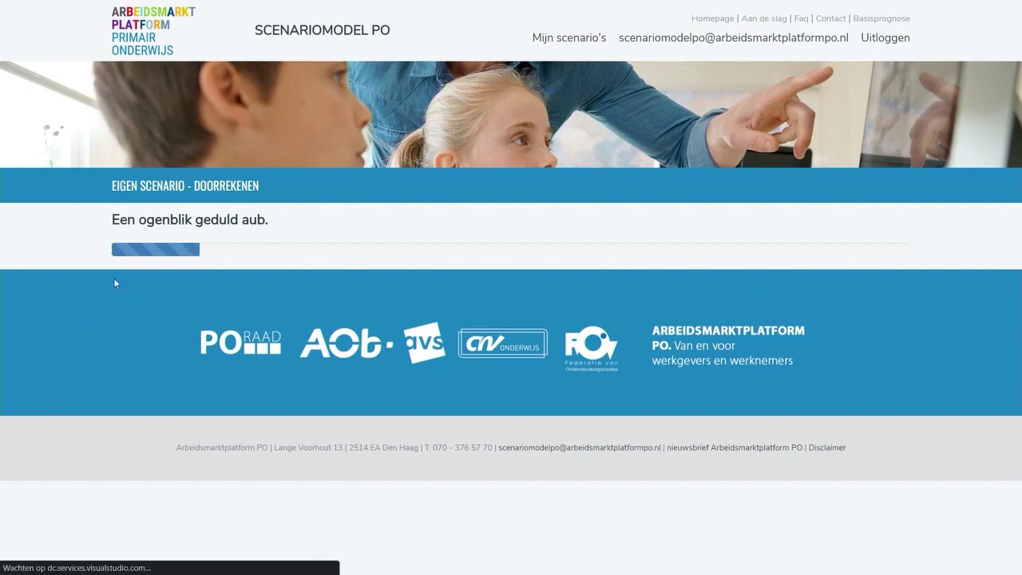
Step: Open the Leerlingtellingen input of the scenario and examine the pupil counts per age and the upload options
{"action": "scroll", "coordinate": [258, 243], "scroll_direction": "down", "scroll_amount": 1}
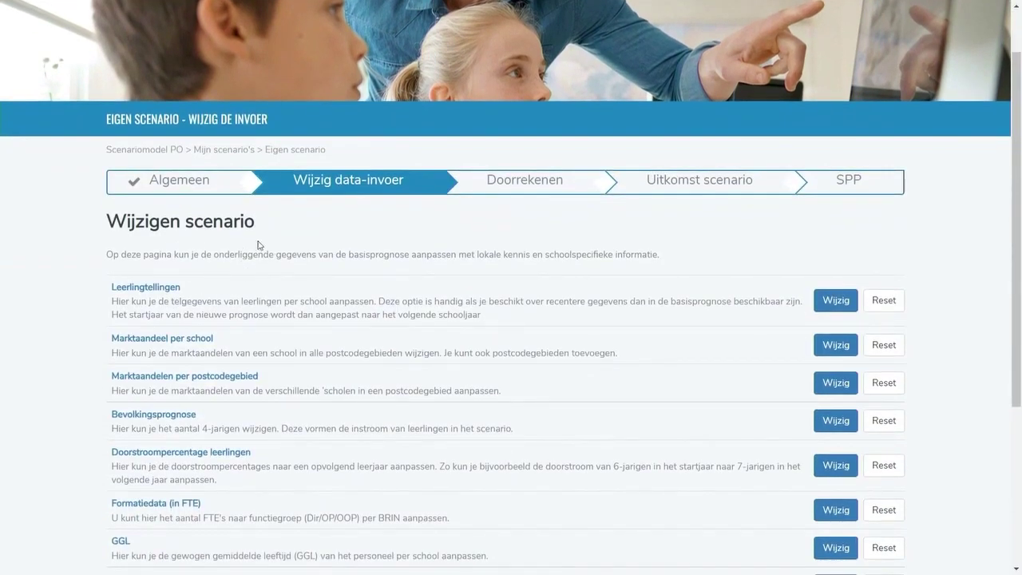
{"action": "scroll", "coordinate": [231, 242], "scroll_direction": "down", "scroll_amount": 1}
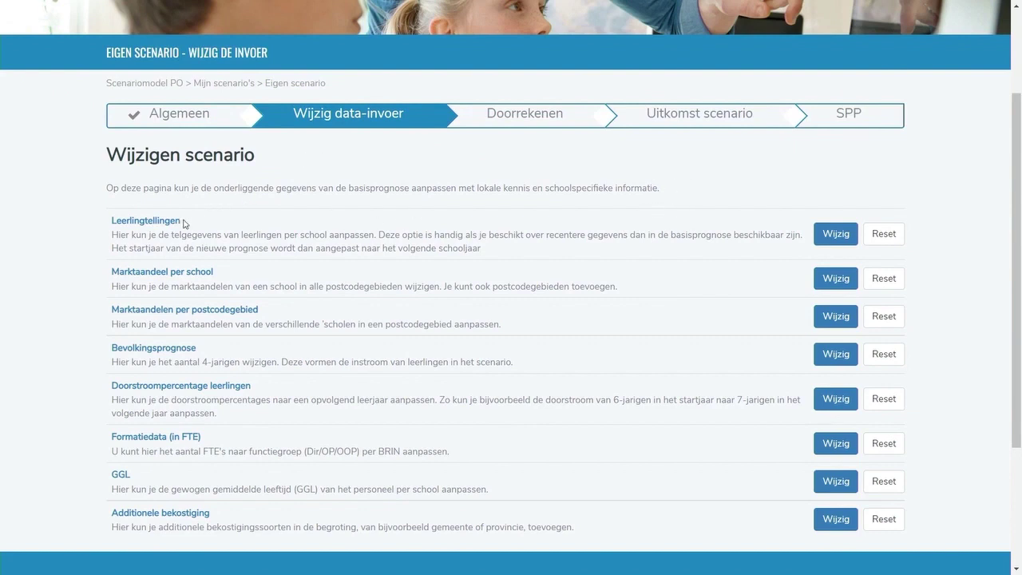
{"action": "scroll", "coordinate": [164, 239], "scroll_direction": "down", "scroll_amount": 1}
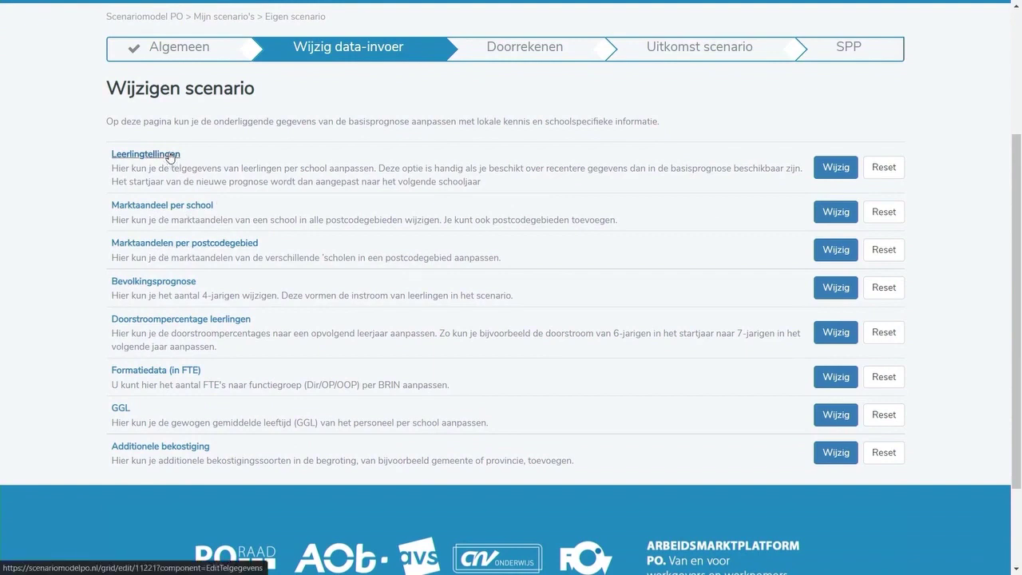
{"action": "left_click", "coordinate": [169, 155]}
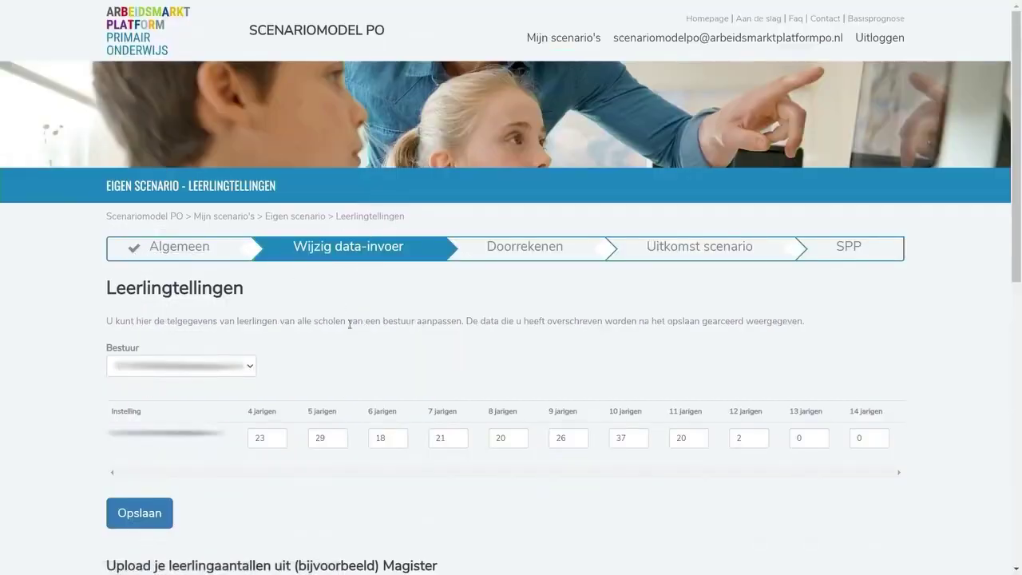
{"action": "scroll", "coordinate": [324, 296], "scroll_direction": "down", "scroll_amount": 1}
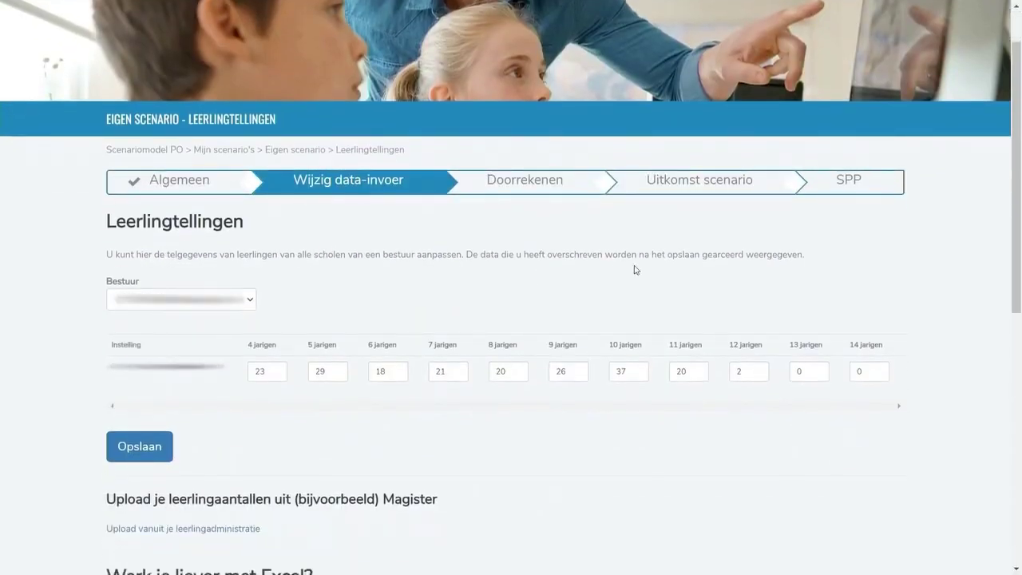
{"action": "scroll", "coordinate": [650, 267], "scroll_direction": "down", "scroll_amount": 1}
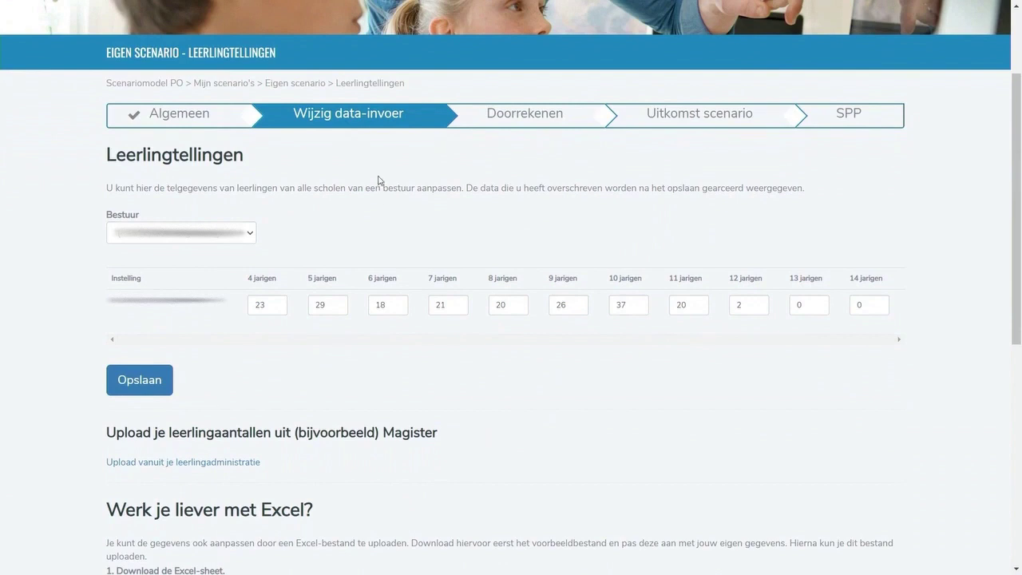
{"action": "scroll", "coordinate": [240, 391], "scroll_direction": "down", "scroll_amount": 2}
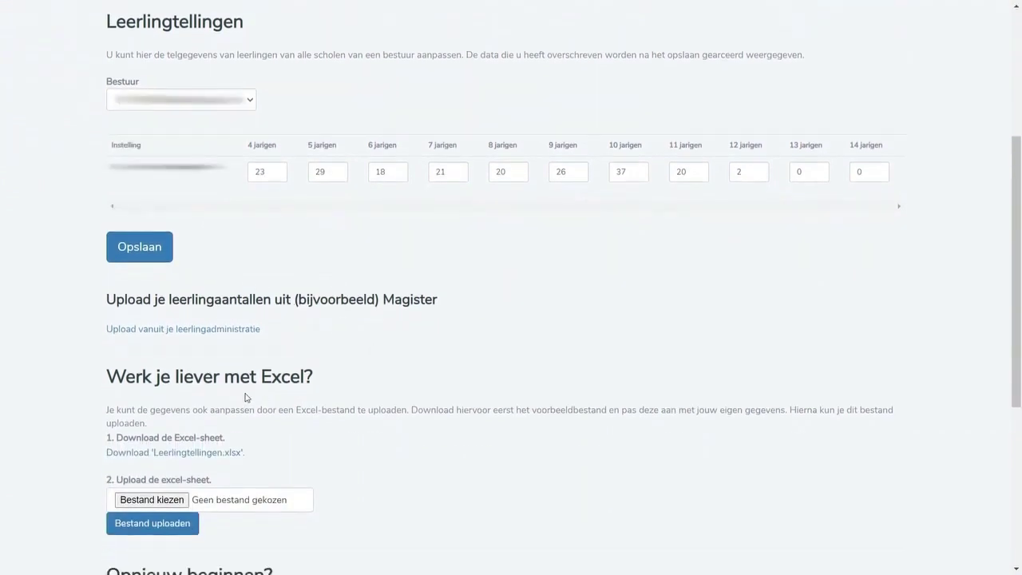
{"action": "scroll", "coordinate": [245, 397], "scroll_direction": "down", "scroll_amount": 1}
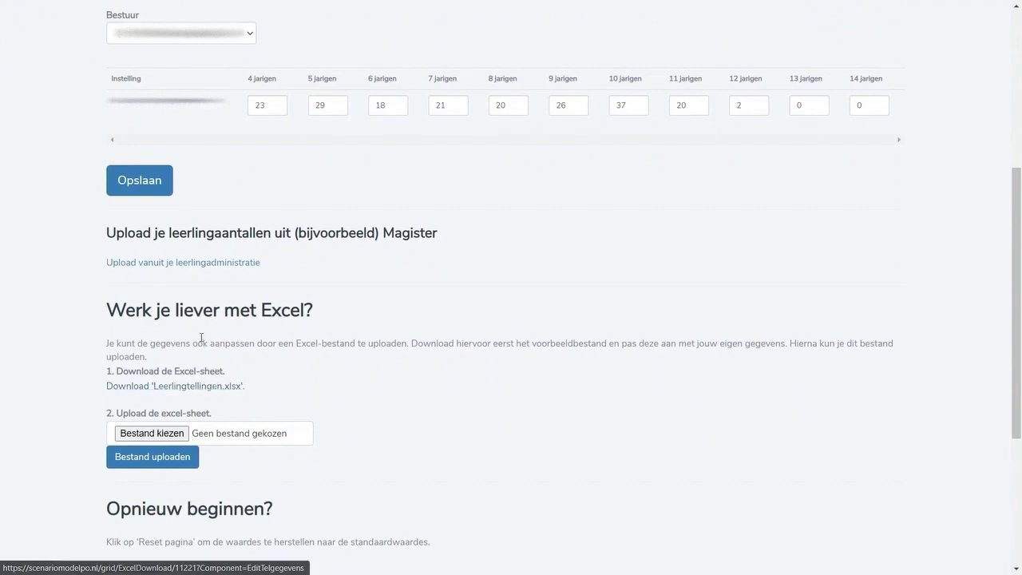
{"action": "scroll", "coordinate": [202, 338], "scroll_direction": "up", "scroll_amount": 4}
Step: Return to the Wijzig data-invoer overview and review which underlying data of the scenario can be changed
{"action": "left_click", "coordinate": [332, 180]}
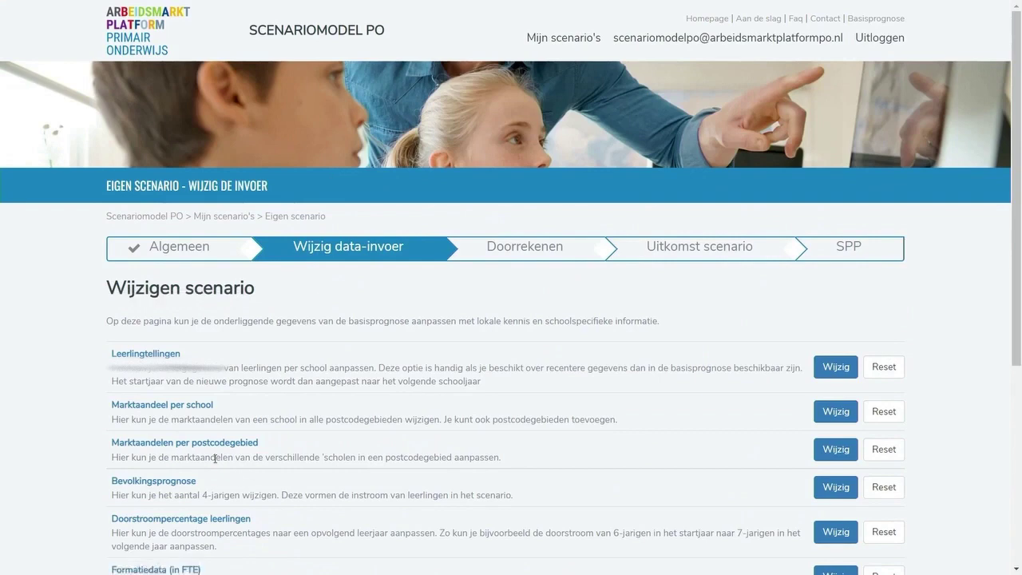
{"action": "scroll", "coordinate": [30, 330], "scroll_direction": "down", "scroll_amount": 1}
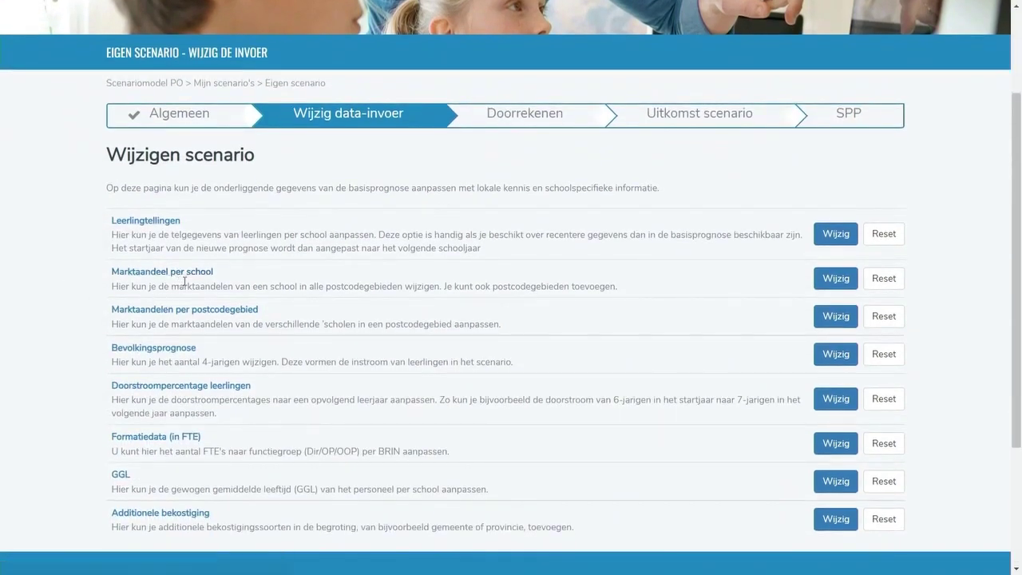
{"action": "scroll", "coordinate": [164, 272], "scroll_direction": "down", "scroll_amount": 1}
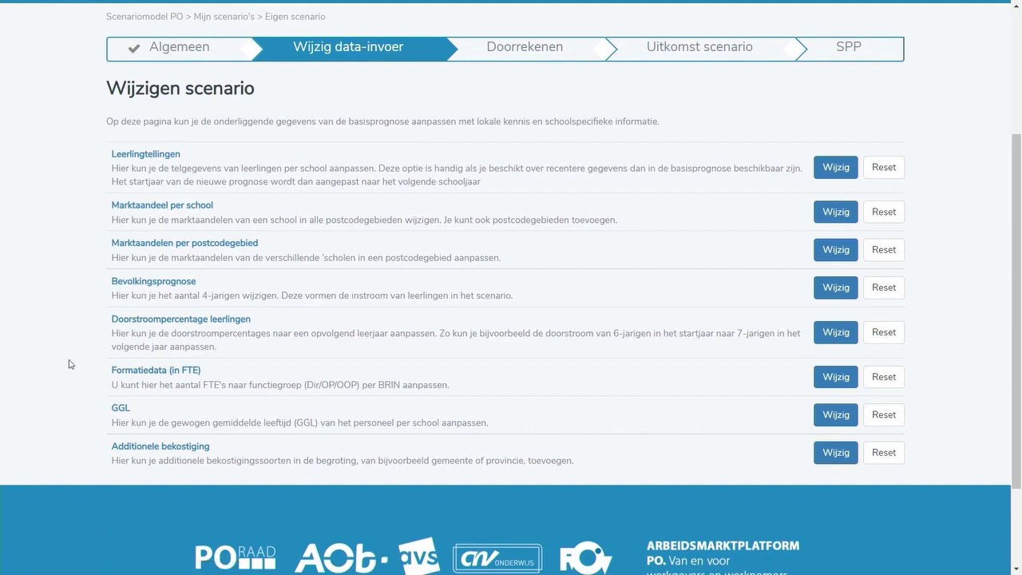
{"action": "scroll", "coordinate": [69, 362], "scroll_direction": "up", "scroll_amount": 1}
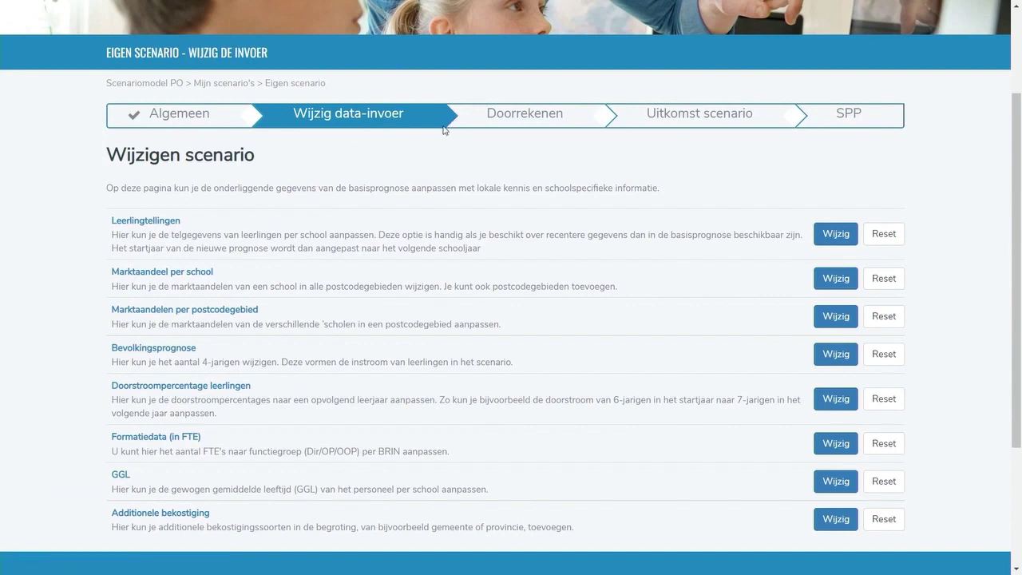
Step: Calculate the Eigen scenario with Doorrekenen and look over the available outcome reports
{"action": "left_click", "coordinate": [496, 118]}
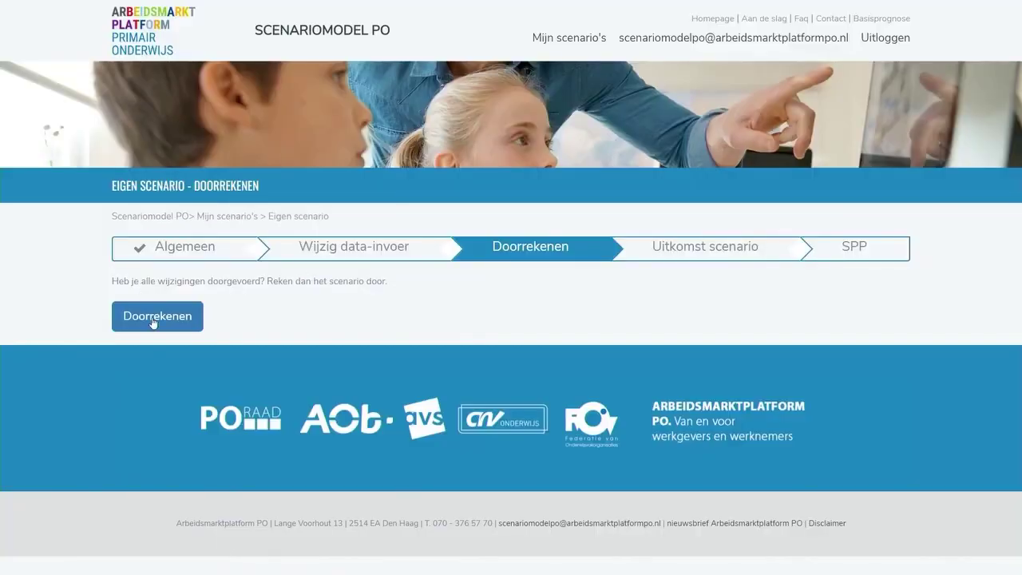
{"action": "left_click", "coordinate": [161, 318]}
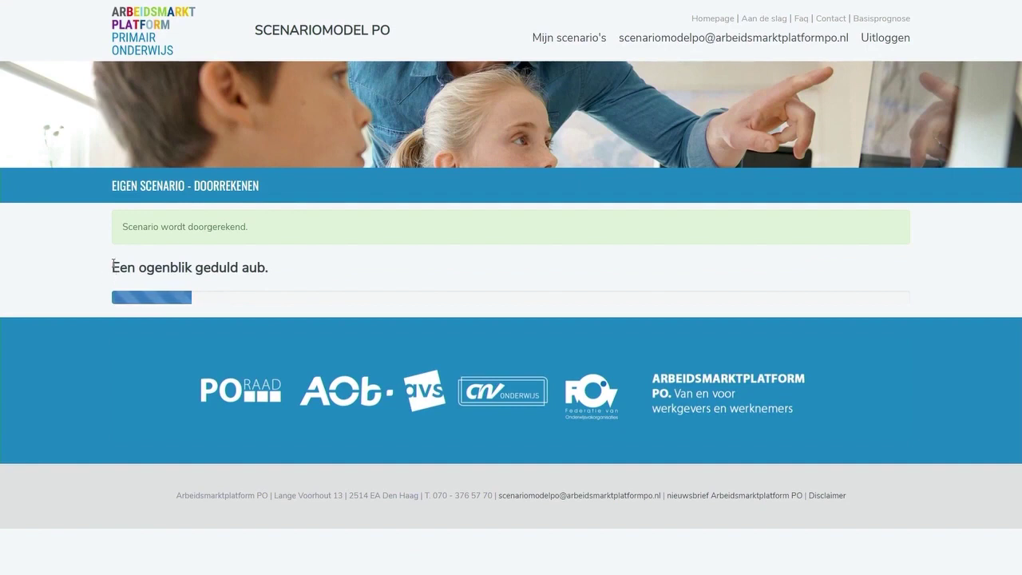
{"action": "scroll", "coordinate": [123, 274], "scroll_direction": "down", "scroll_amount": 2}
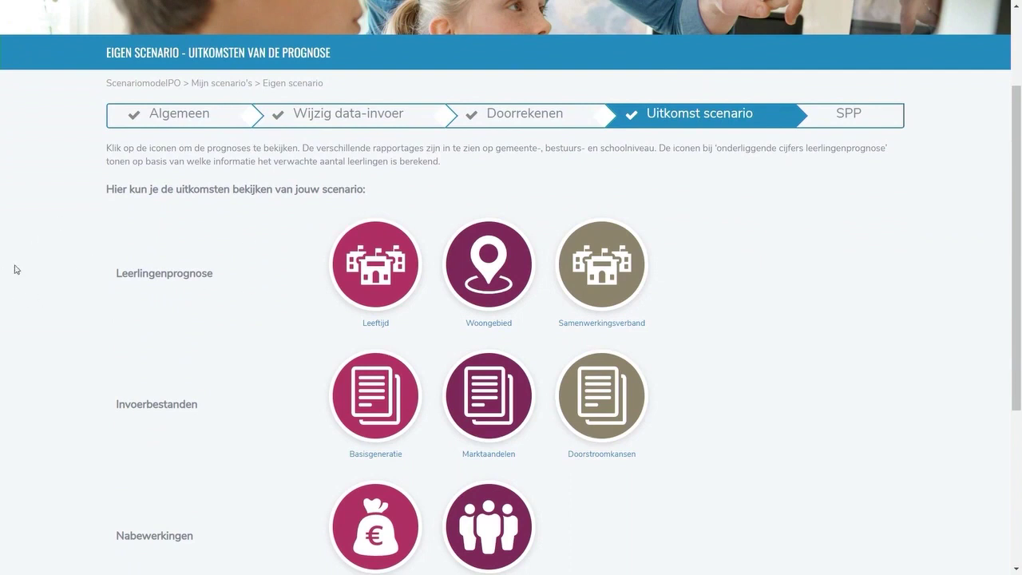
{"action": "scroll", "coordinate": [93, 275], "scroll_direction": "down", "scroll_amount": 1}
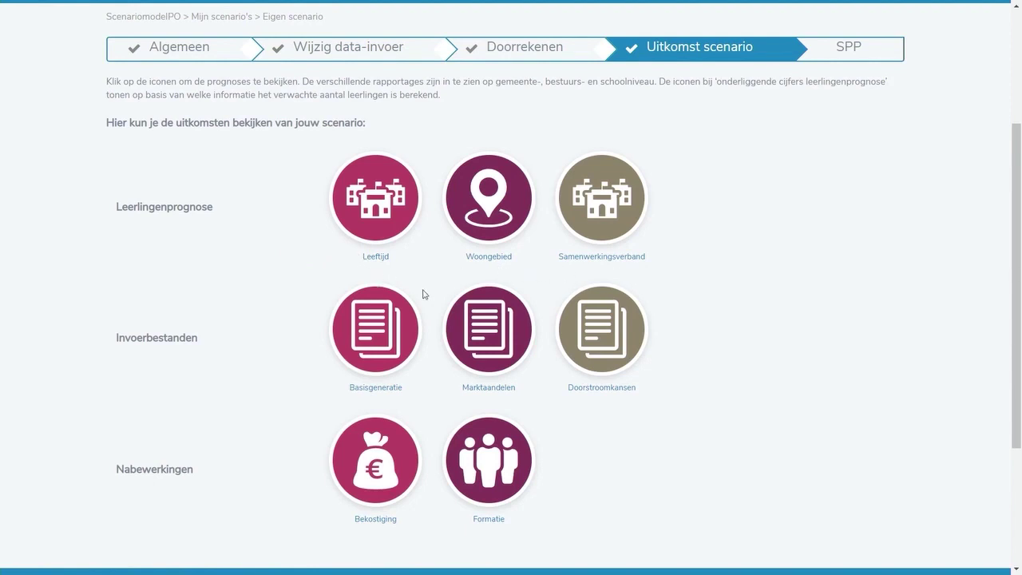
Step: View the Leeftijd pupil forecast report for the own scenario beside the base forecast, then return to the outcomes overview
{"action": "scroll", "coordinate": [192, 296], "scroll_direction": "down", "scroll_amount": 1}
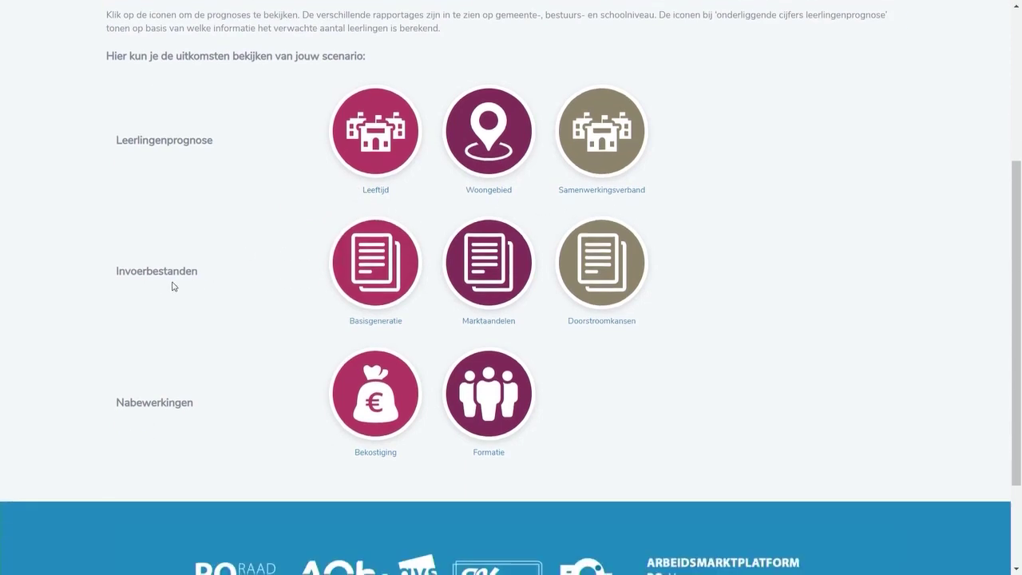
{"action": "scroll", "coordinate": [173, 286], "scroll_direction": "up", "scroll_amount": 1}
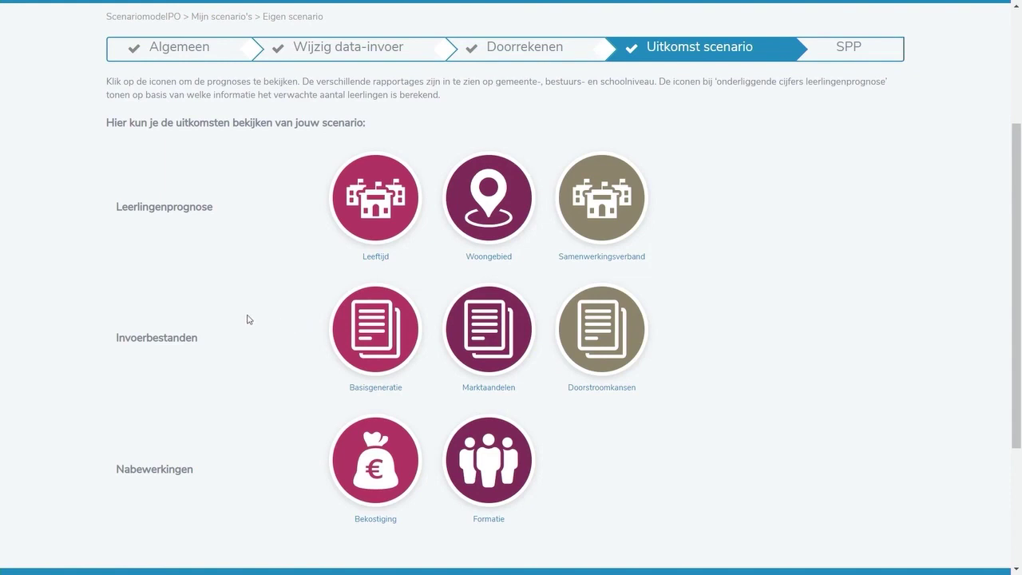
{"action": "left_click", "coordinate": [382, 198]}
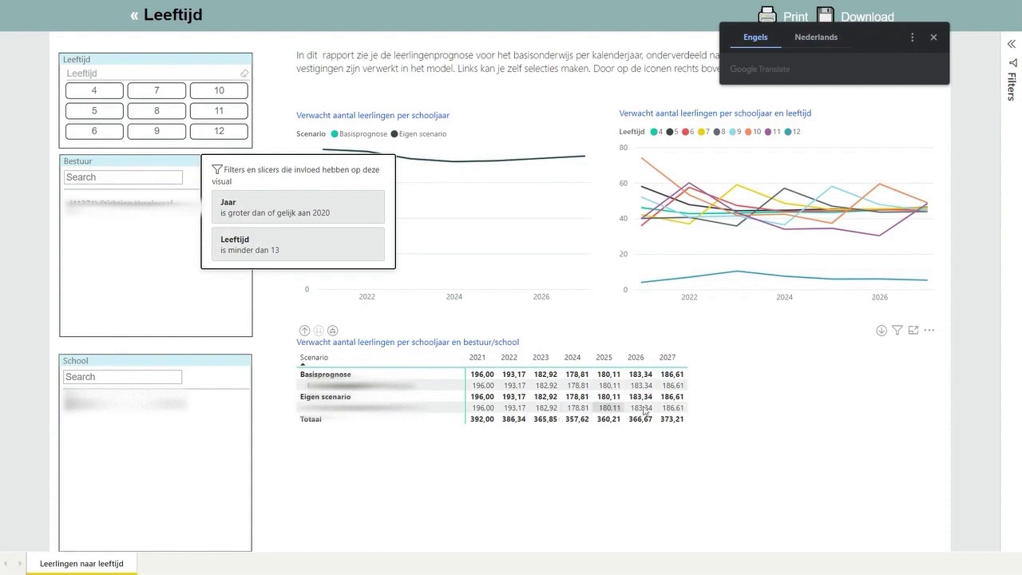
{"action": "left_click", "coordinate": [136, 18]}
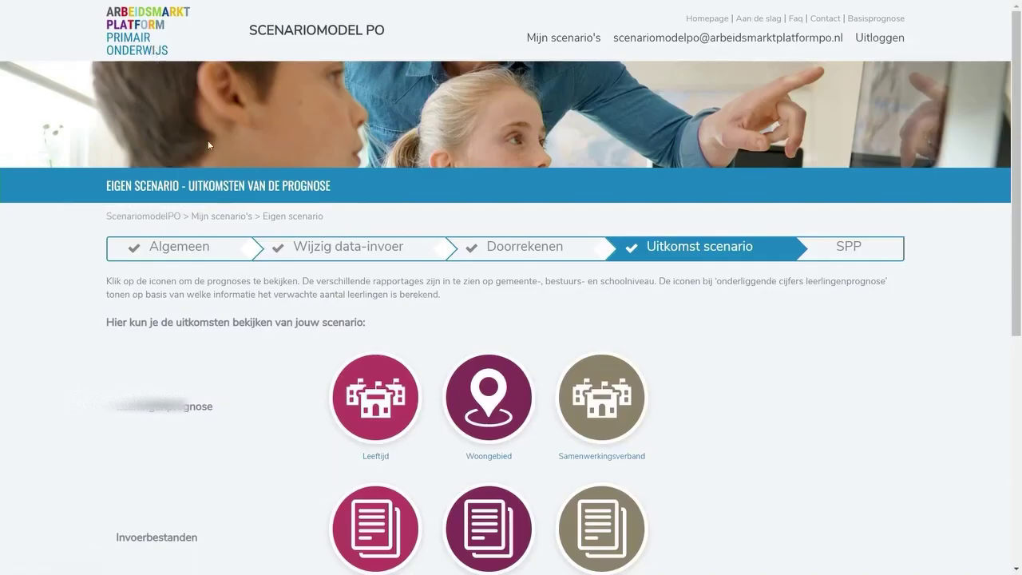
Step: View the Formatie report with the required staffing in fte per school year and function, then return to the outcomes overview
{"action": "scroll", "coordinate": [342, 216], "scroll_direction": "down", "scroll_amount": 2}
{"action": "scroll", "coordinate": [343, 216], "scroll_direction": "down", "scroll_amount": 3}
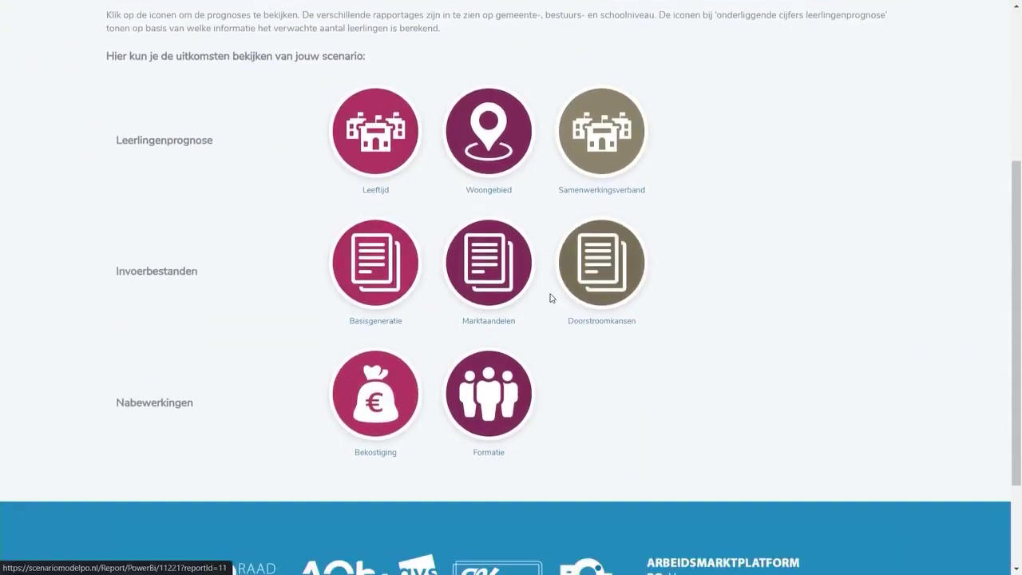
{"action": "left_click", "coordinate": [496, 383]}
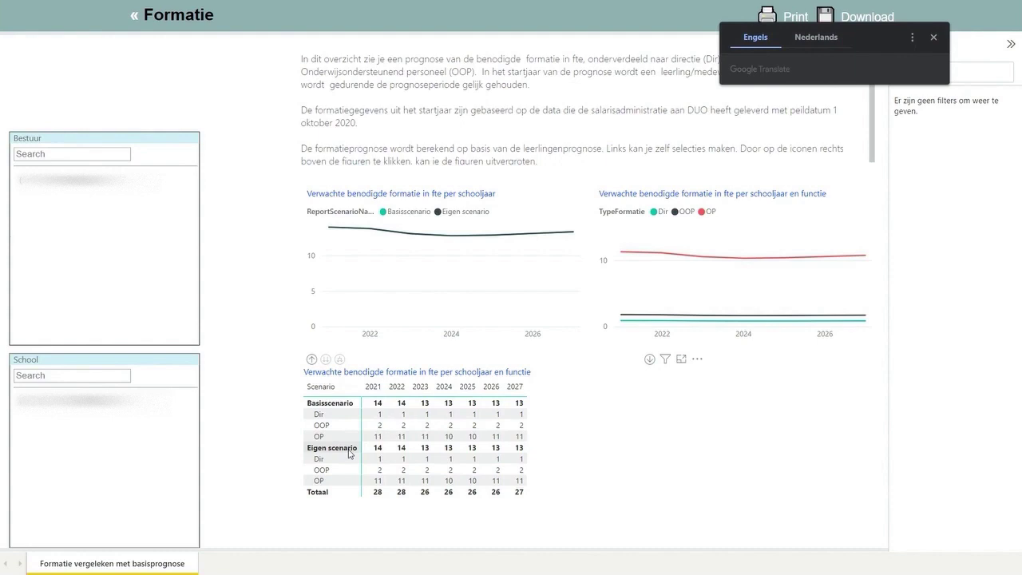
{"action": "left_click", "coordinate": [135, 22]}
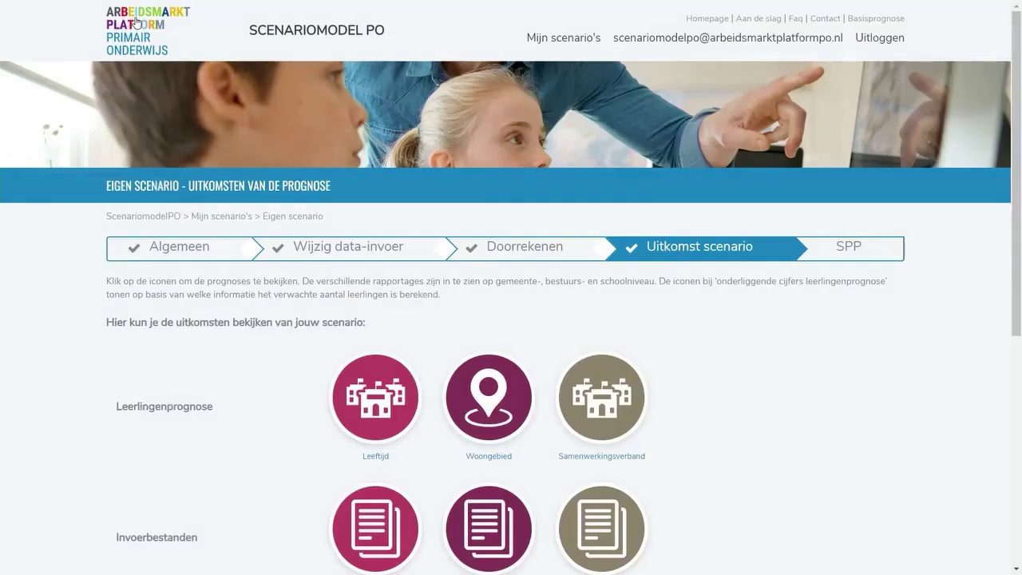
Step: Go to the scenario's SPP part, review the required personnel data and steps, and open the Excel helper program HulpProgramma_SPP
{"action": "scroll", "coordinate": [449, 289], "scroll_direction": "down", "scroll_amount": 2}
{"action": "scroll", "coordinate": [447, 286], "scroll_direction": "up", "scroll_amount": 3}
{"action": "left_click", "coordinate": [860, 253]}
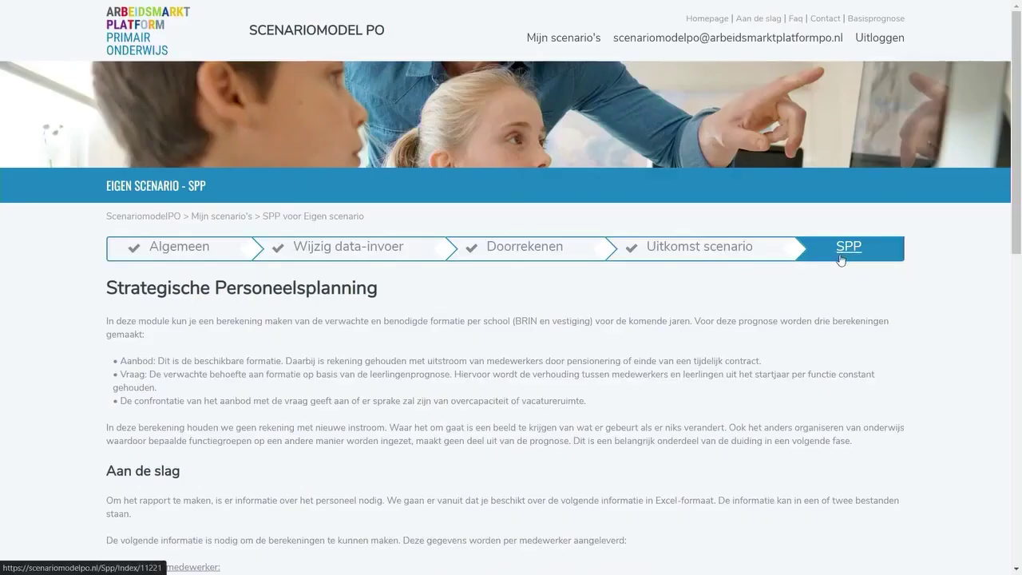
{"action": "scroll", "coordinate": [673, 290], "scroll_direction": "down", "scroll_amount": 3}
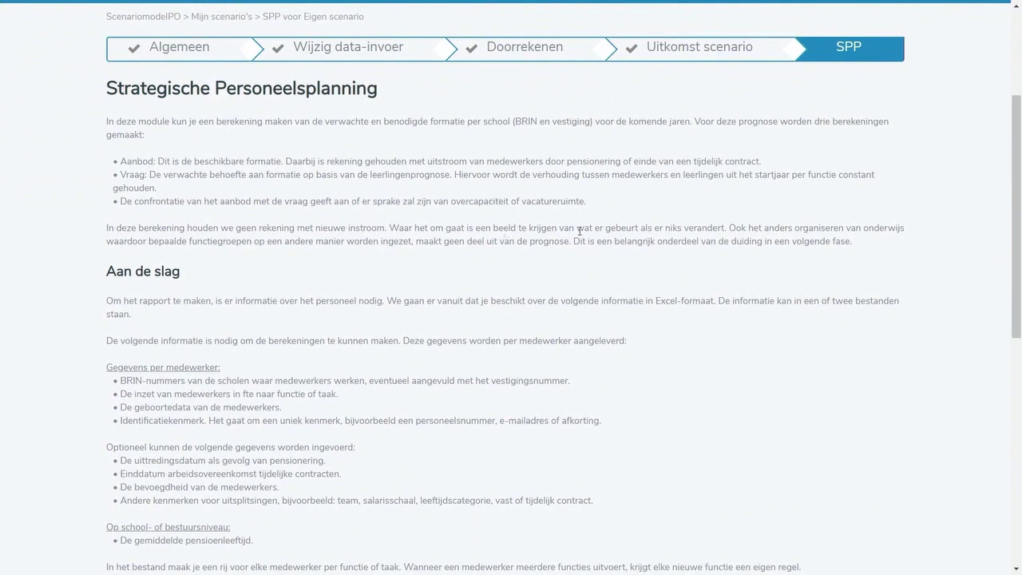
{"action": "scroll", "coordinate": [578, 231], "scroll_direction": "down", "scroll_amount": 2}
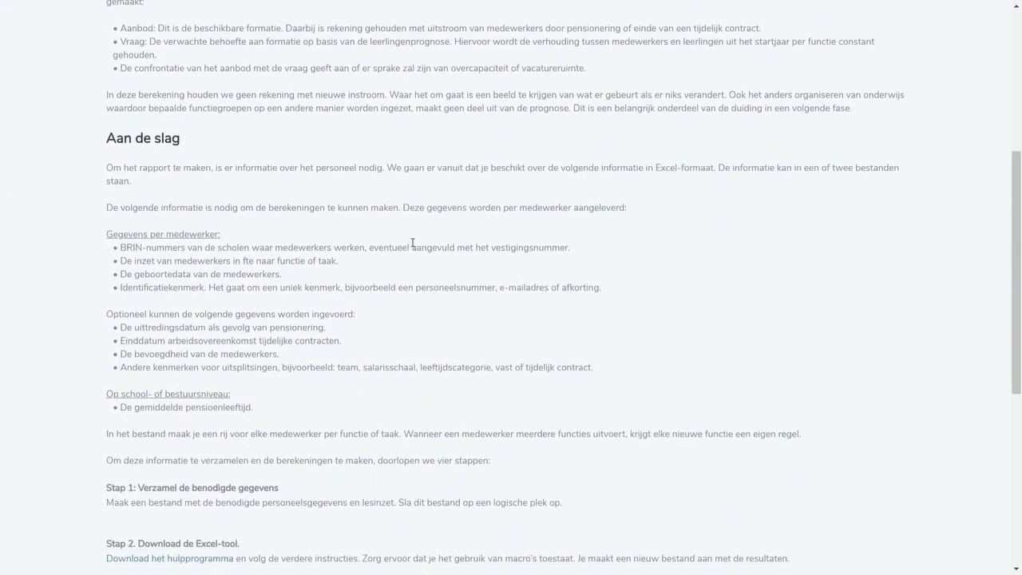
{"action": "scroll", "coordinate": [413, 243], "scroll_direction": "down", "scroll_amount": 3}
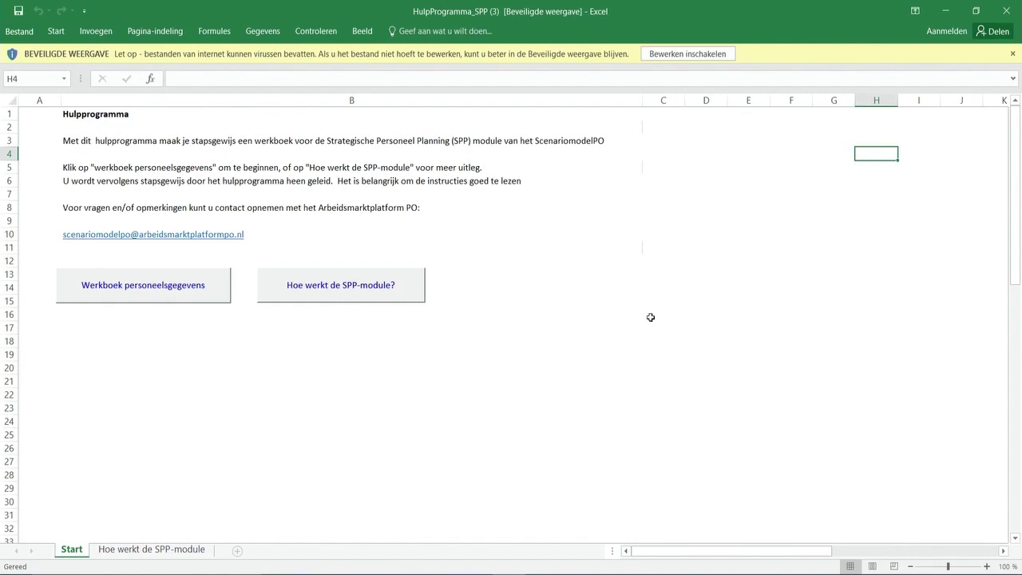
Step: Enable editing and macros for HulpProgramma_SPP in Excel and start the Werkboek personeelsgegevens procedure
{"action": "left_click", "coordinate": [688, 54]}
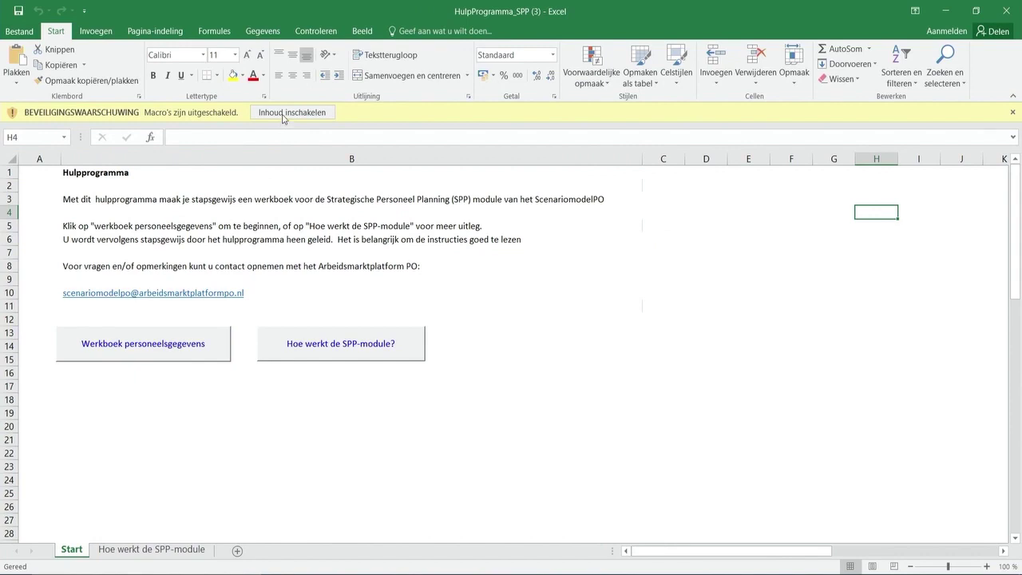
{"action": "left_click", "coordinate": [287, 117]}
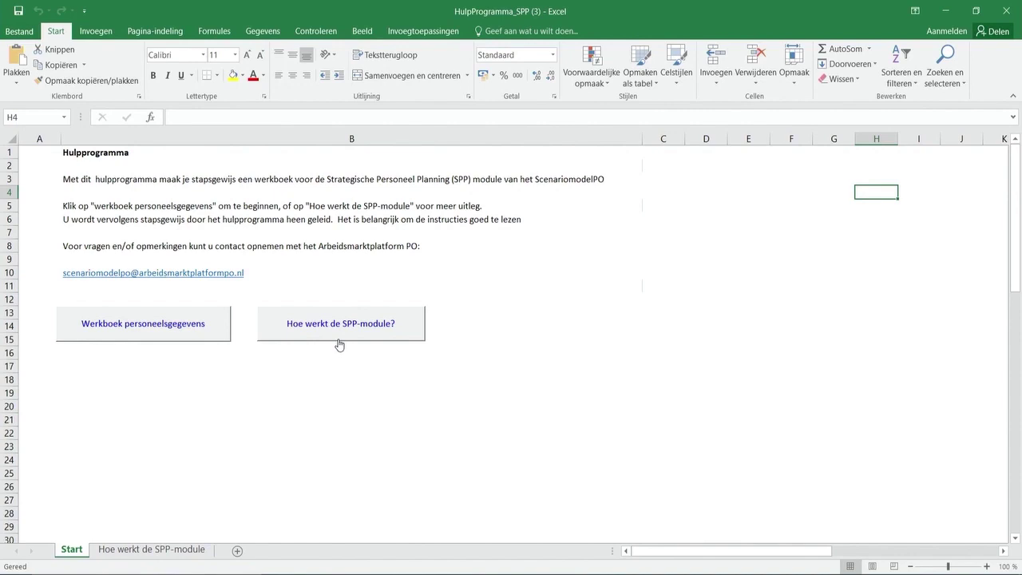
{"action": "left_click", "coordinate": [163, 342]}
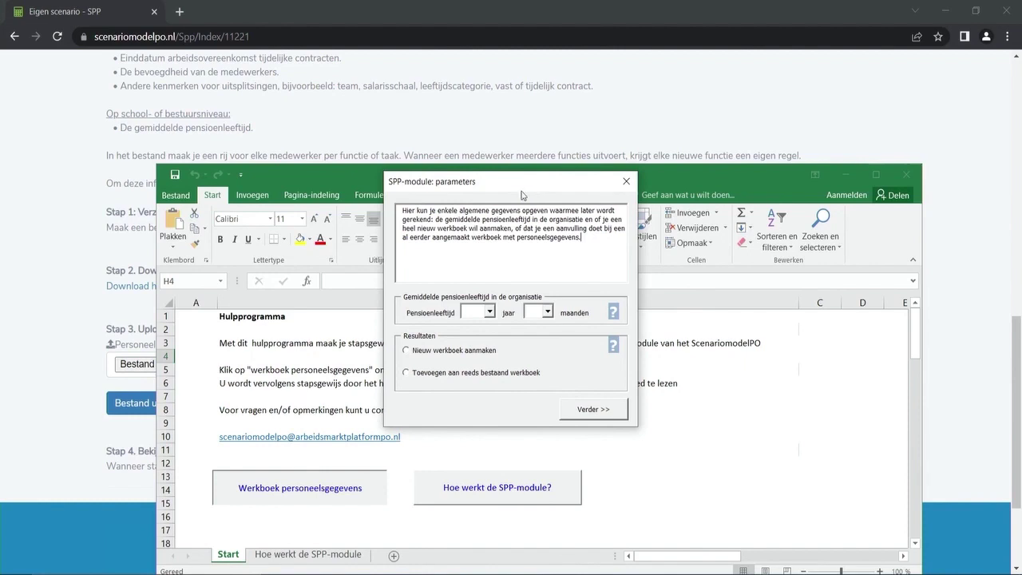
Step: Set the average pension age to 65 years and 6 months and choose to create a new workbook
{"action": "left_click", "coordinate": [489, 312]}
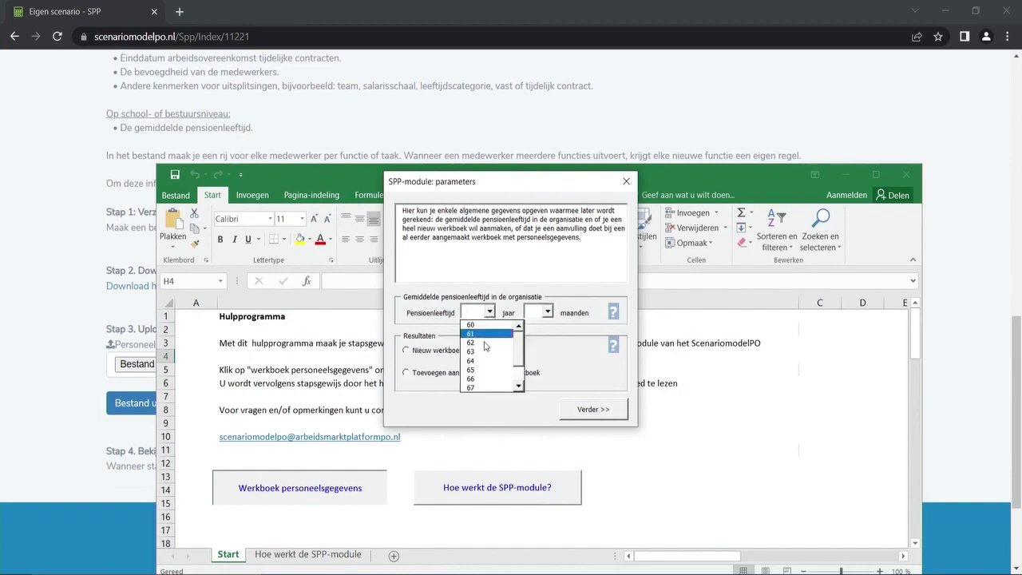
{"action": "left_click", "coordinate": [482, 370]}
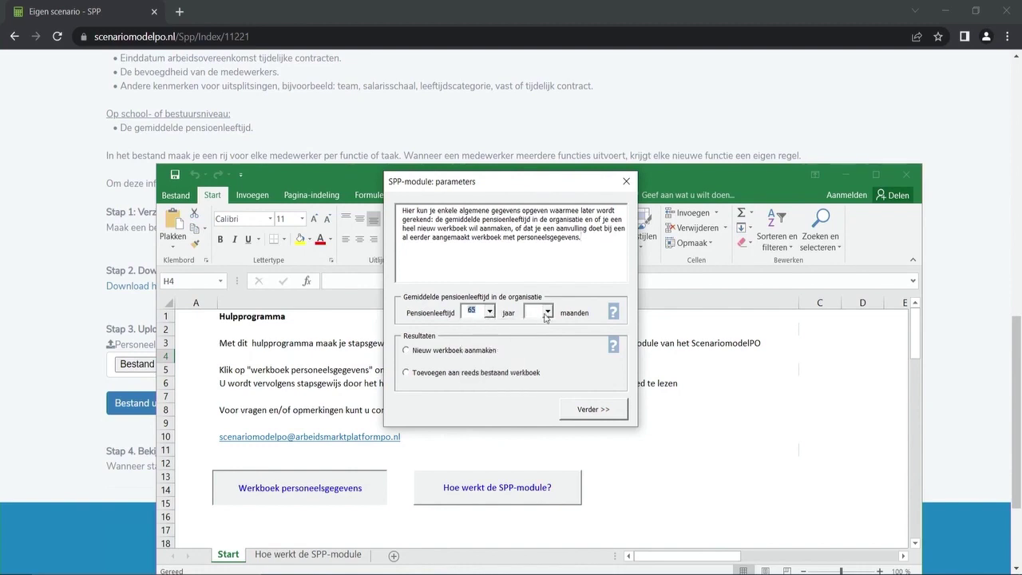
{"action": "left_click", "coordinate": [547, 311]}
{"action": "left_click", "coordinate": [541, 379]}
{"action": "key", "text": "Tab"}
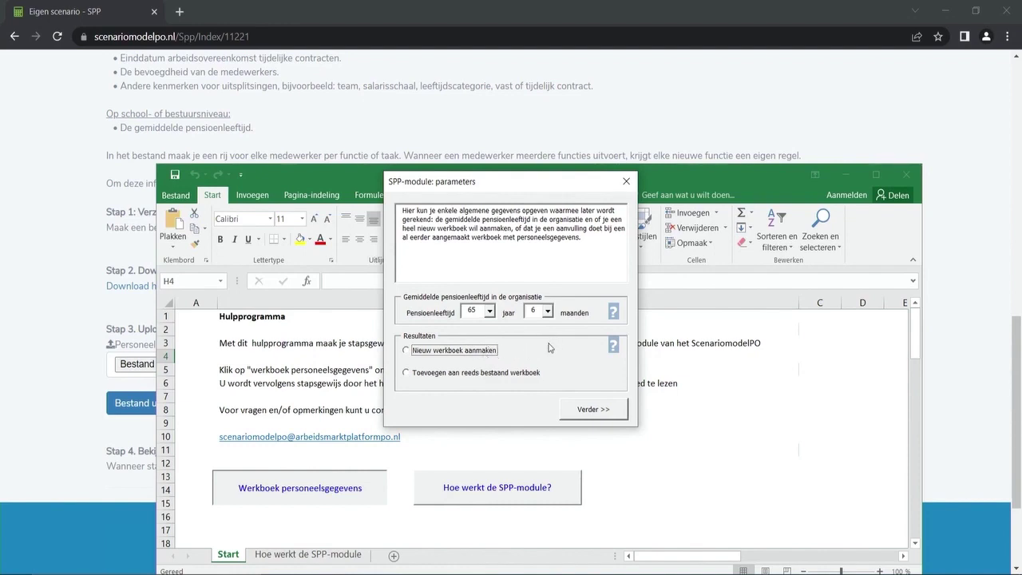
{"action": "left_click", "coordinate": [460, 356]}
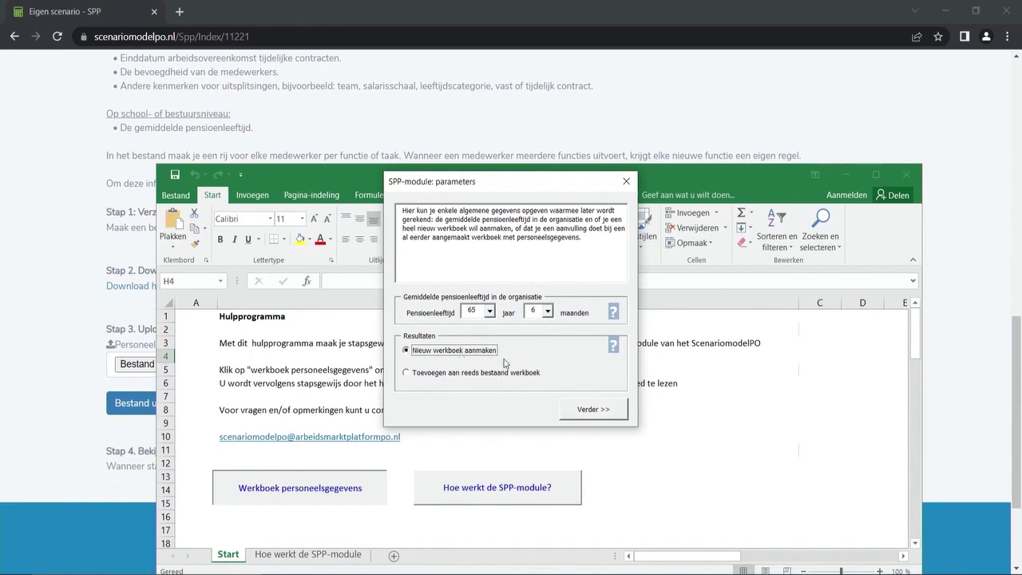
{"action": "left_click", "coordinate": [592, 411]}
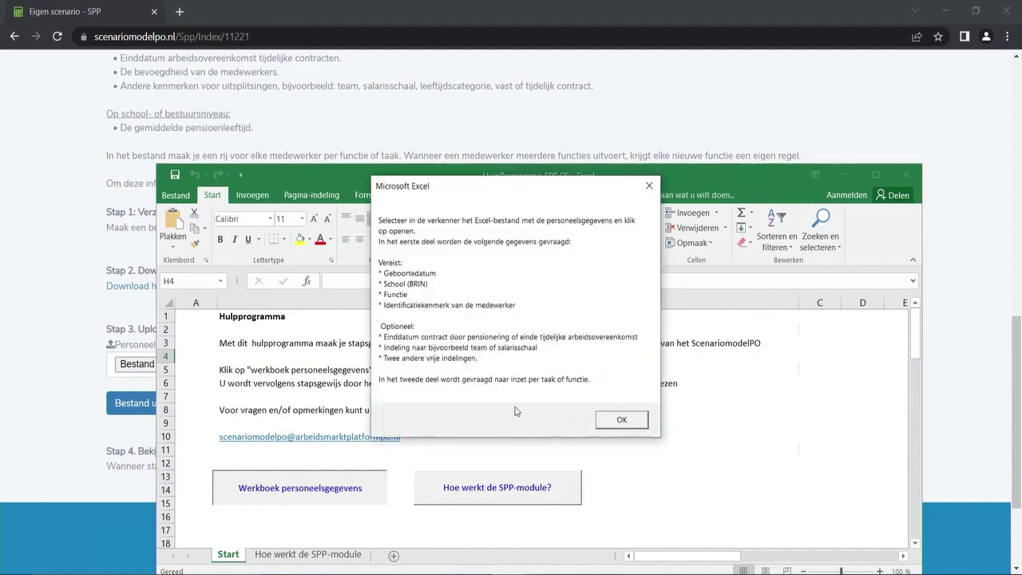
Step: Load the personnel data file Personeelsgegevens School 1 - regionale SPP from the Train de beheerder folder
{"action": "left_click", "coordinate": [621, 421]}
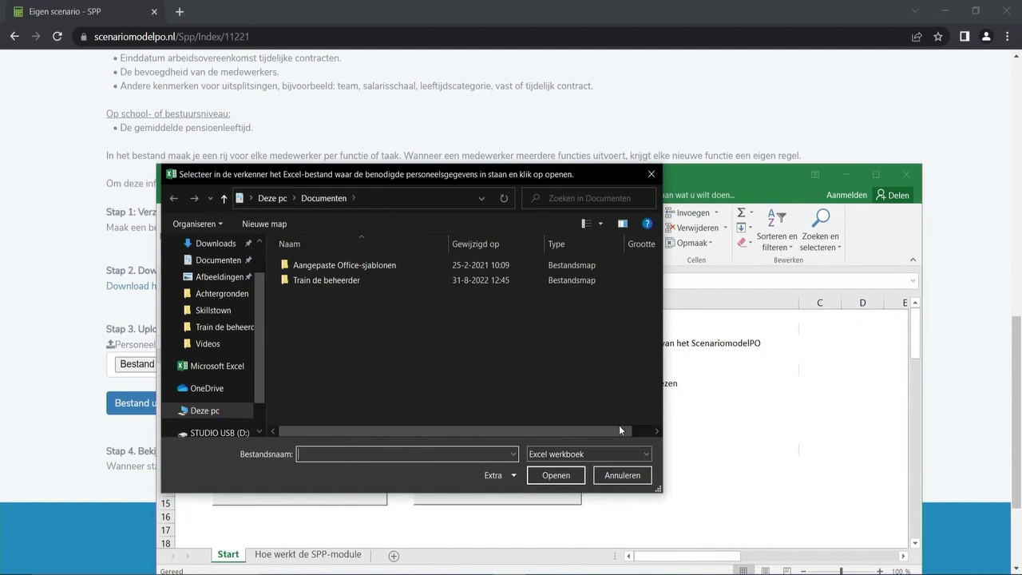
{"action": "left_click", "coordinate": [352, 282]}
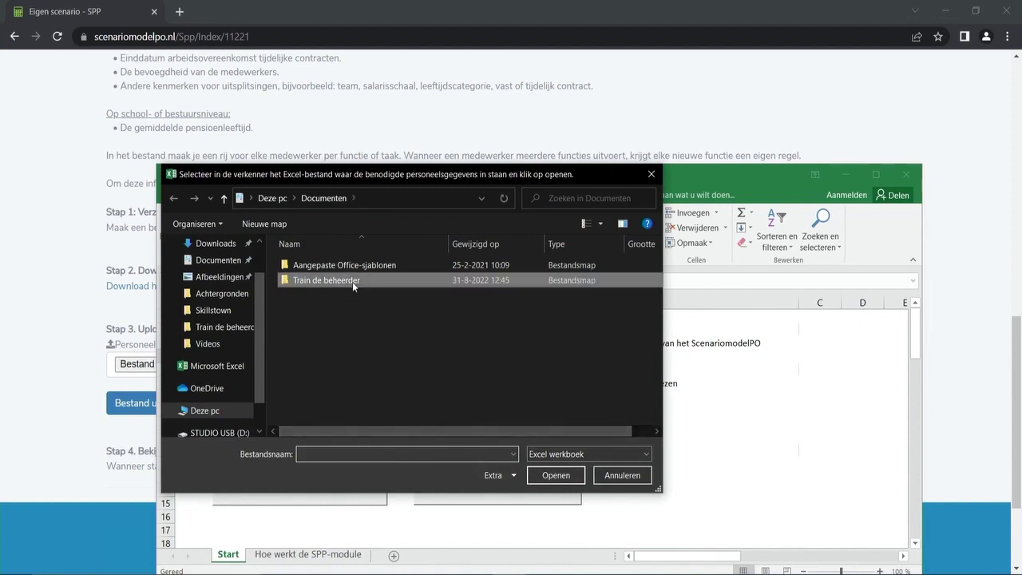
{"action": "double_click", "coordinate": [352, 282]}
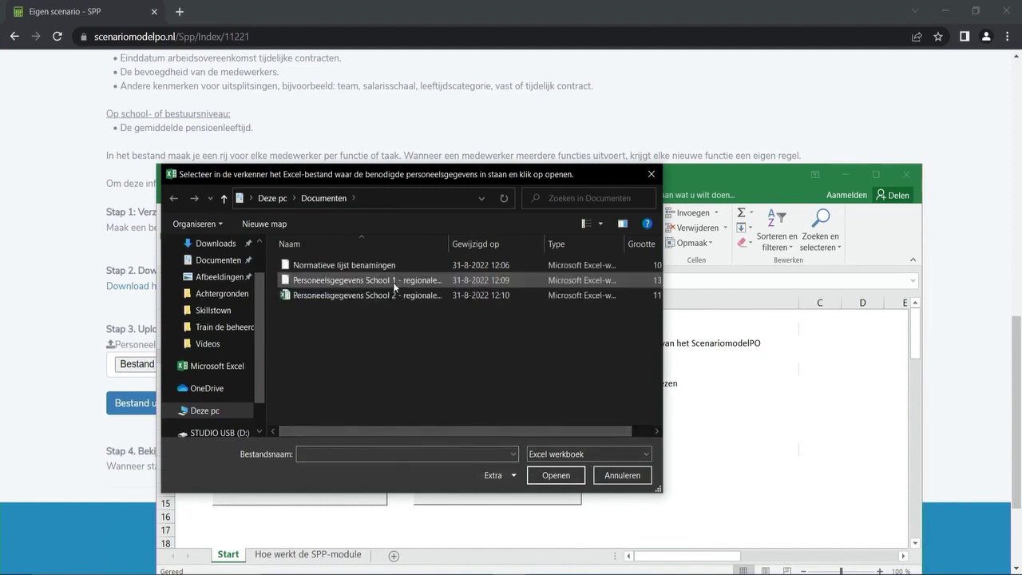
{"action": "double_click", "coordinate": [389, 279]}
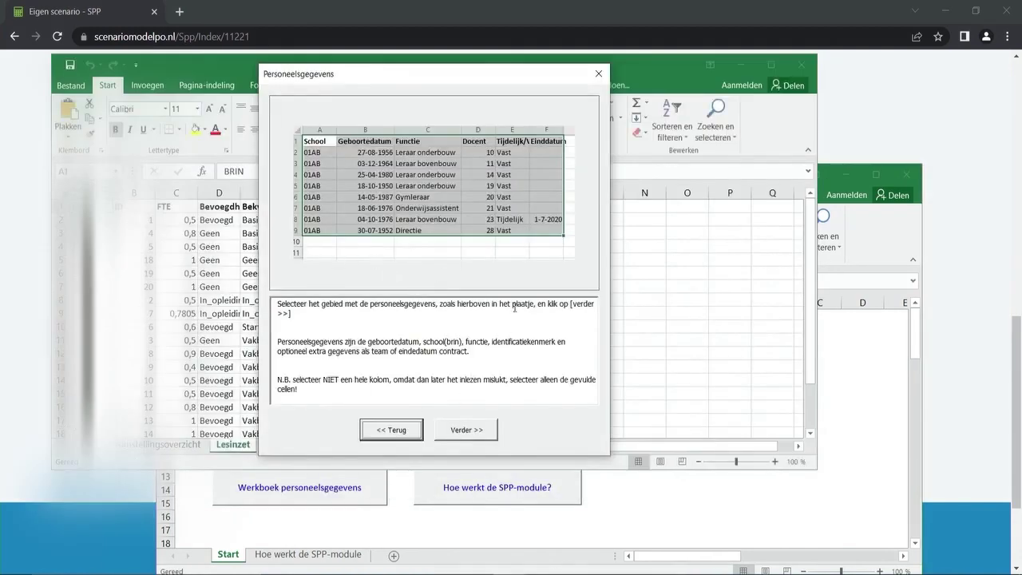
Step: Select all filled cells including headers on the Aanstellingsoverzicht sheet and submit them as the personnel data range
{"action": "left_click", "coordinate": [769, 64]}
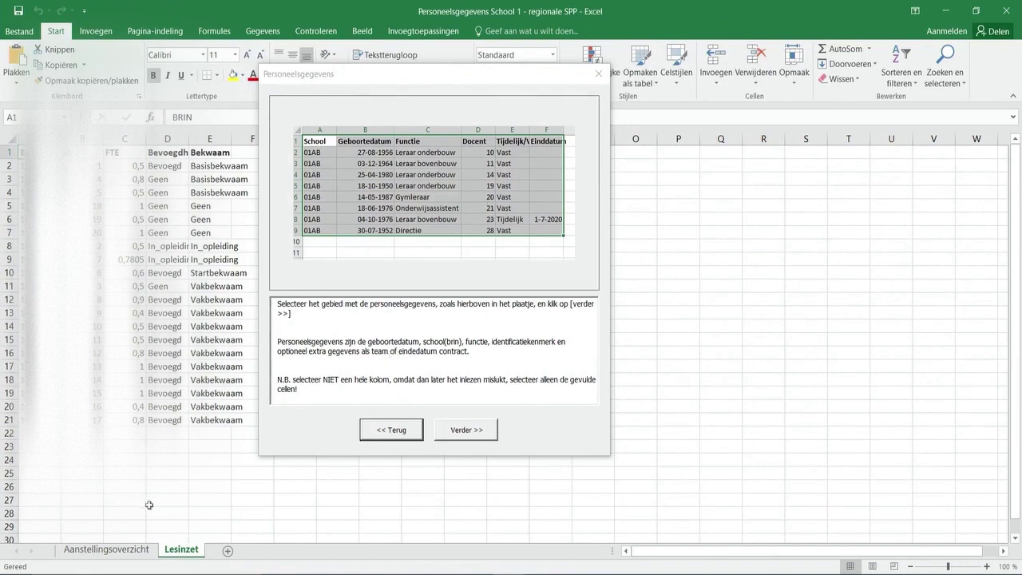
{"action": "left_click", "coordinate": [134, 550]}
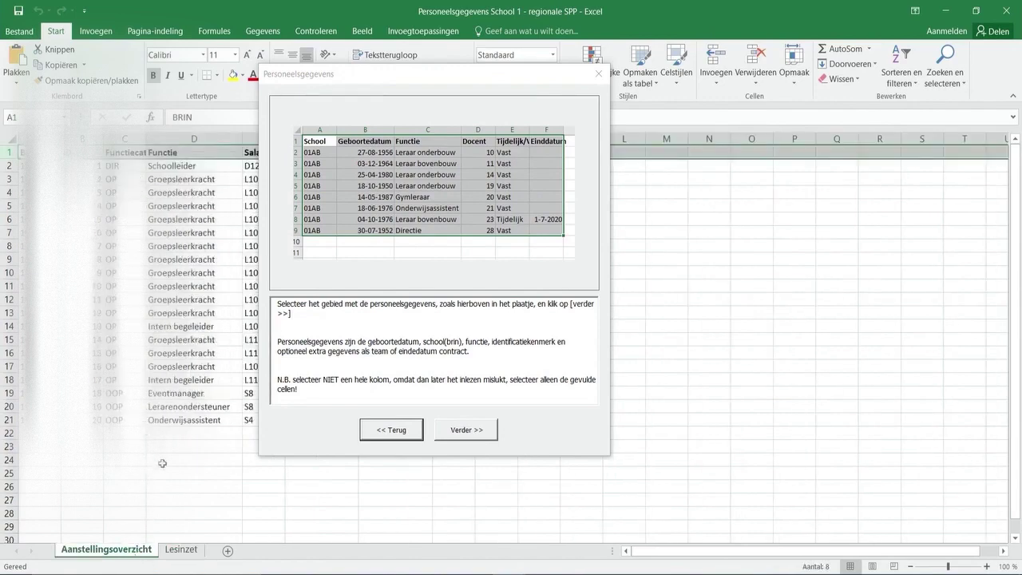
{"action": "left_click_drag", "start_coordinate": [476, 78], "coordinate": [769, 94]}
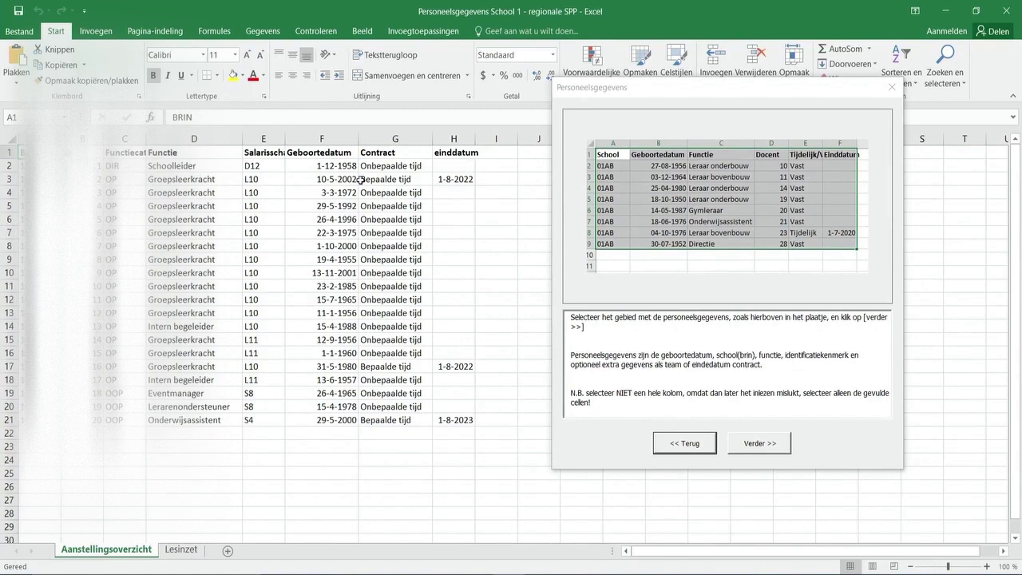
{"action": "key", "text": "ctrl+shift+Right"}
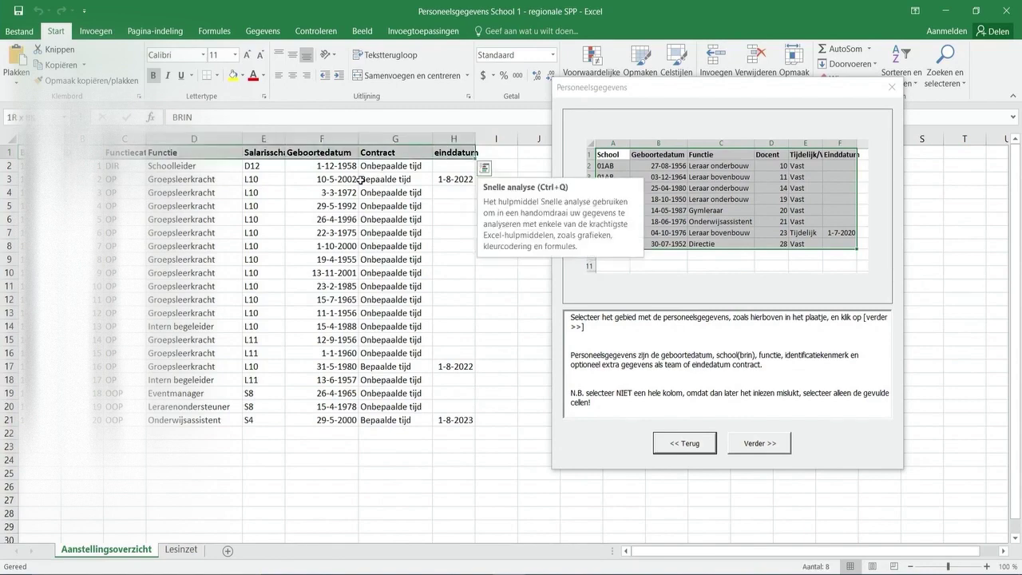
{"action": "key", "text": "ctrl+shift+Down"}
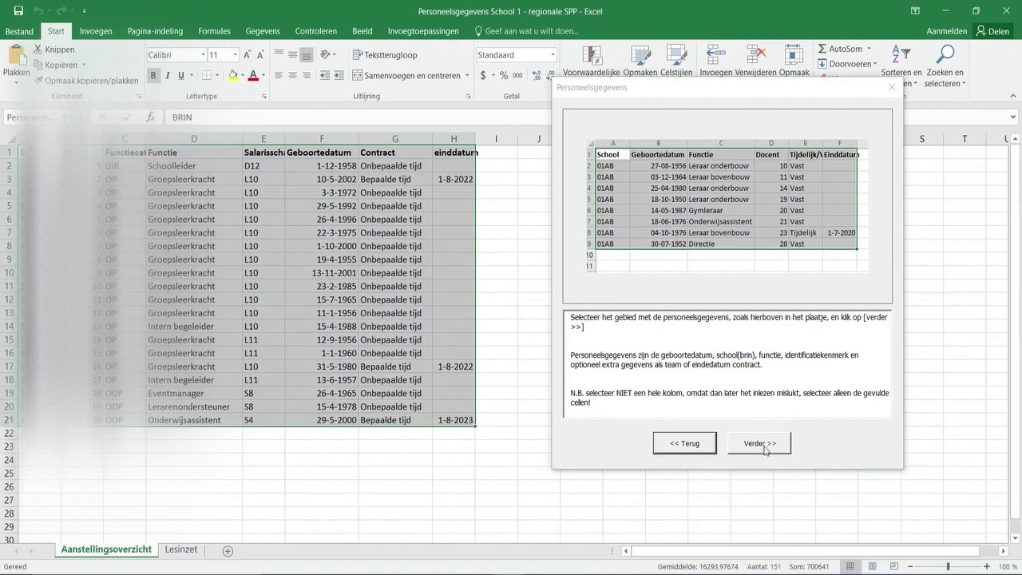
{"action": "left_click", "coordinate": [762, 444]}
Step: Assign the Geboortedatum column as the birth date and the Functie column as the function in the personnel file
{"action": "left_click_drag", "start_coordinate": [526, 150], "coordinate": [633, 139]}
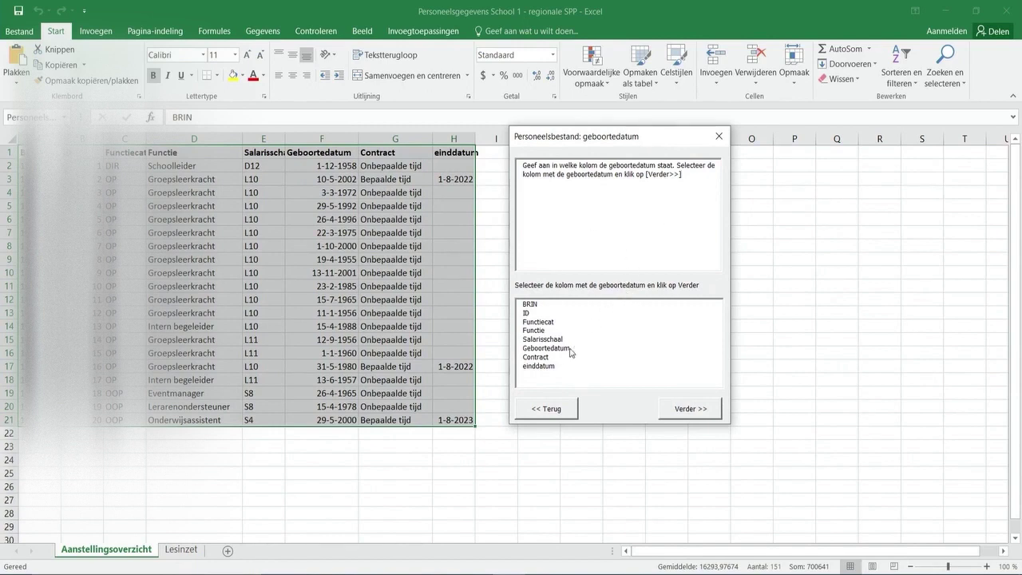
{"action": "left_click", "coordinate": [689, 409]}
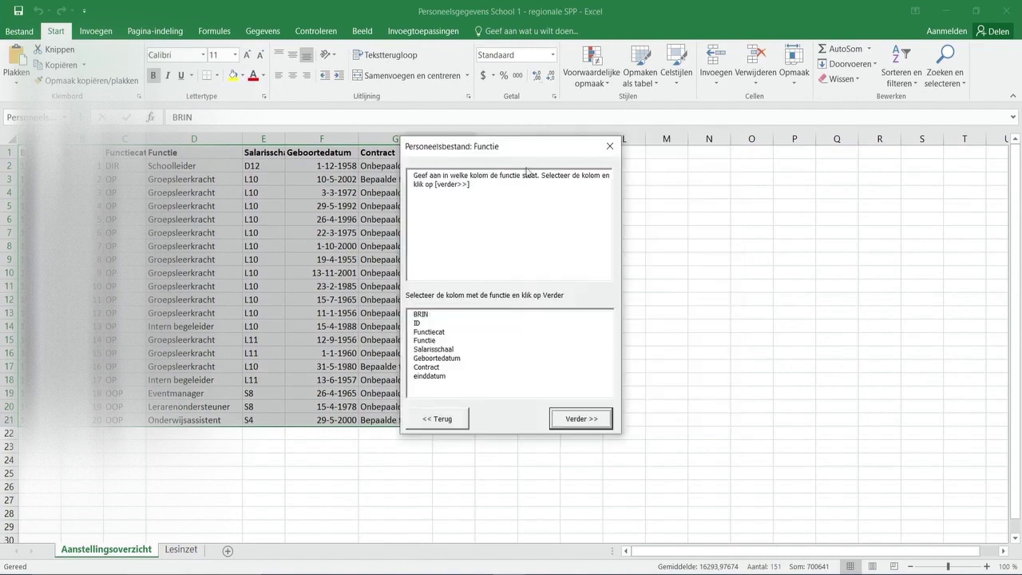
{"action": "left_click_drag", "start_coordinate": [520, 151], "coordinate": [625, 136]}
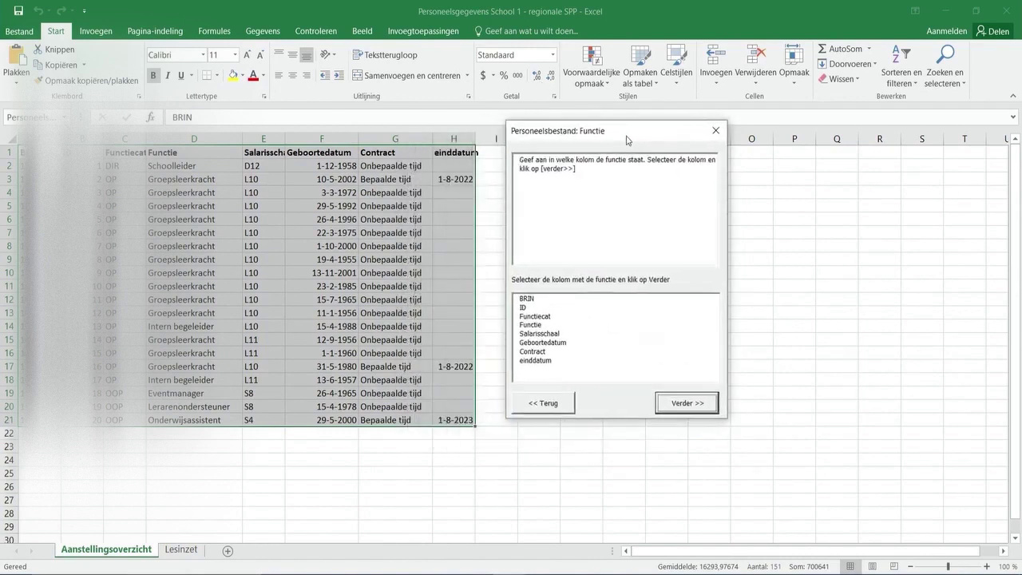
{"action": "left_click", "coordinate": [565, 326]}
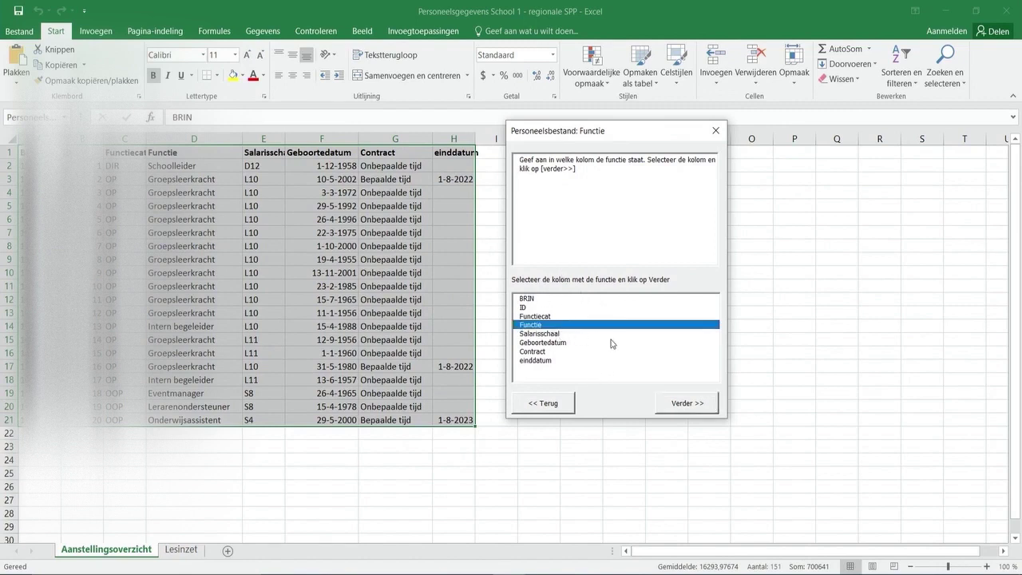
{"action": "left_click", "coordinate": [696, 406]}
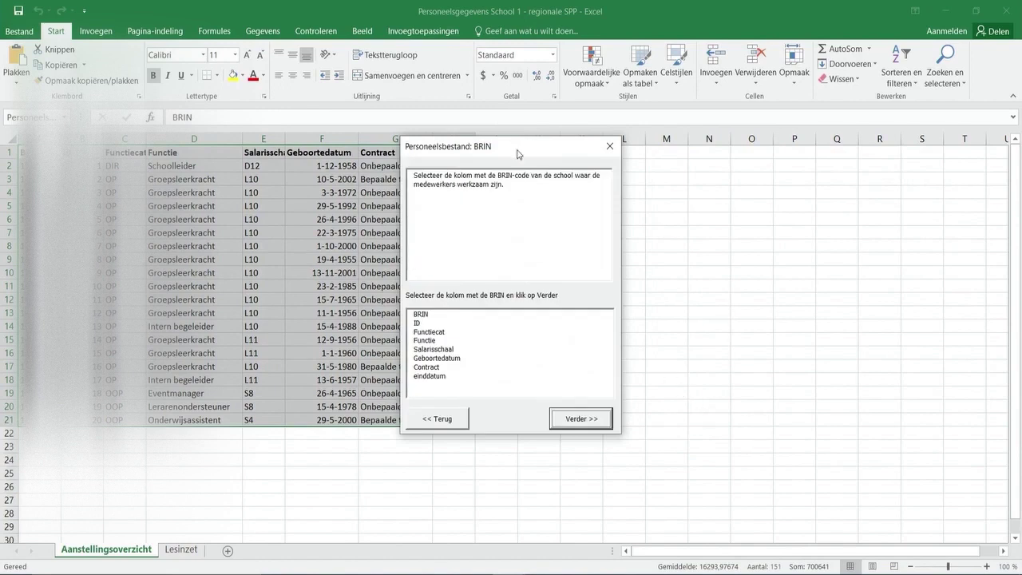
Step: Assign the BRIN column as the school's BRIN code in the personnel file
{"action": "left_click_drag", "start_coordinate": [517, 154], "coordinate": [612, 135]}
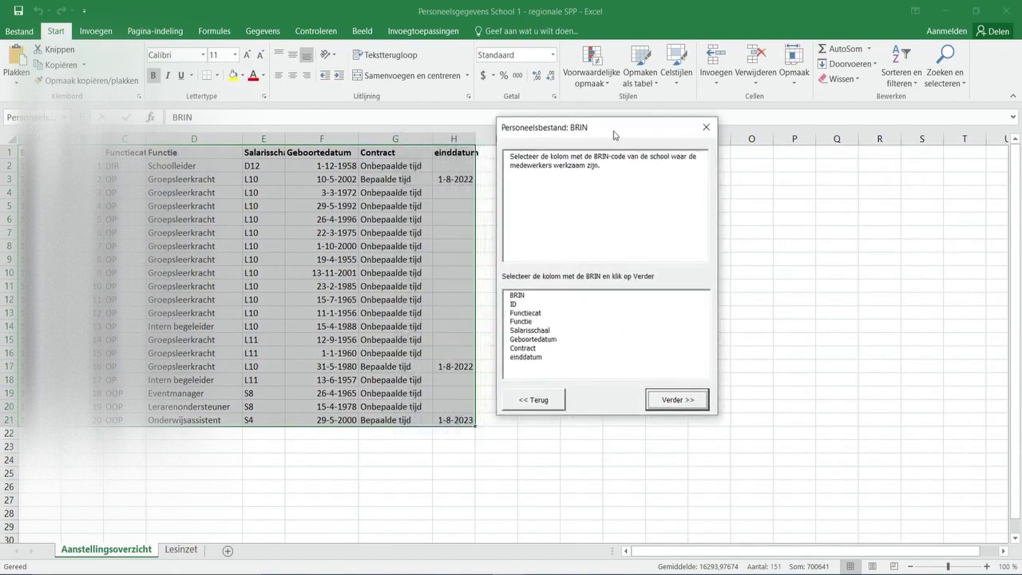
{"action": "left_click", "coordinate": [587, 296]}
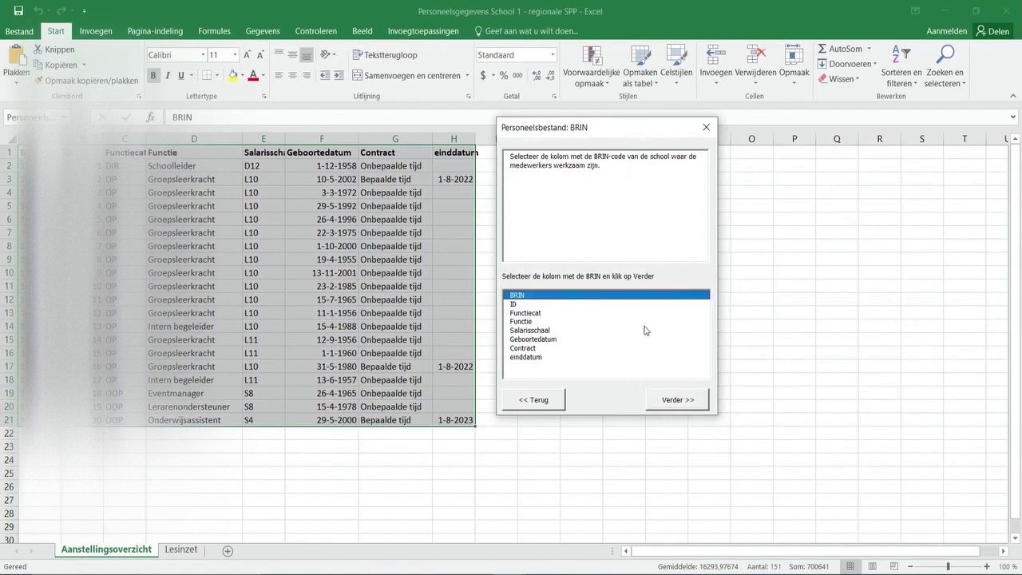
{"action": "left_click", "coordinate": [668, 401]}
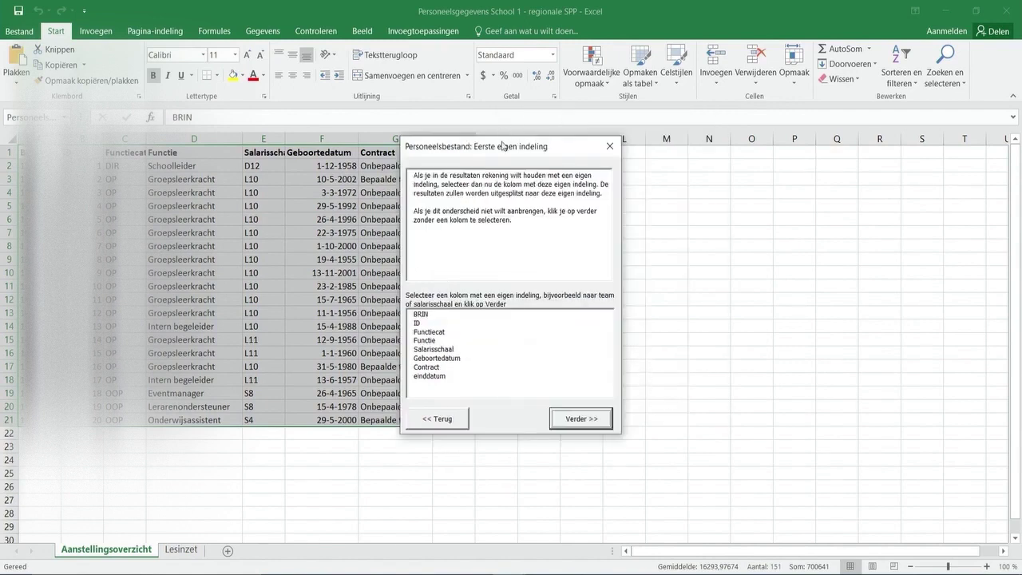
Step: Set Functie as the first own classification and Salarisschaal as the second own classification for the personnel file
{"action": "left_click_drag", "start_coordinate": [501, 152], "coordinate": [604, 136]}
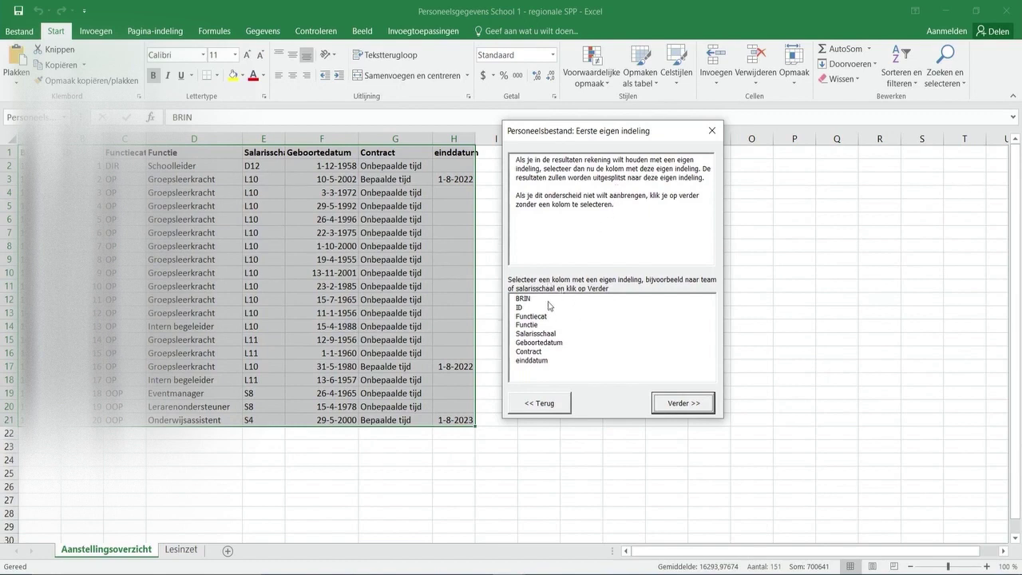
{"action": "left_click", "coordinate": [546, 325]}
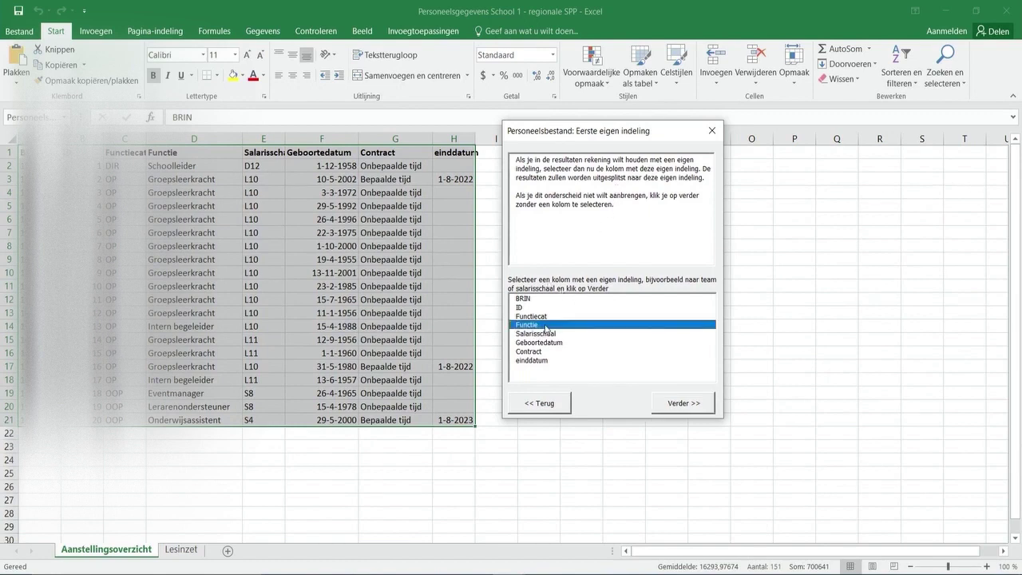
{"action": "left_click", "coordinate": [671, 407]}
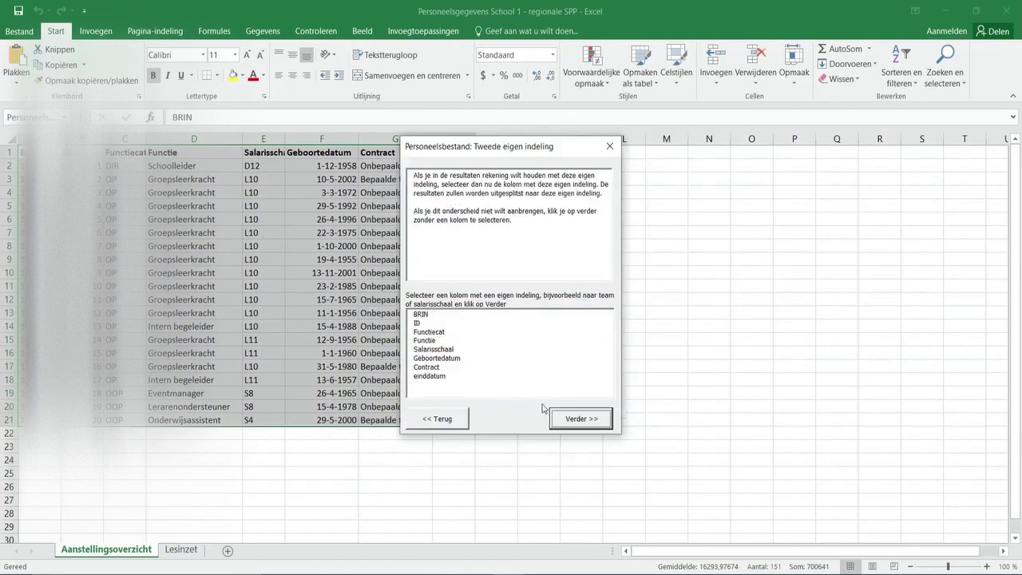
{"action": "left_click_drag", "start_coordinate": [539, 148], "coordinate": [634, 120]}
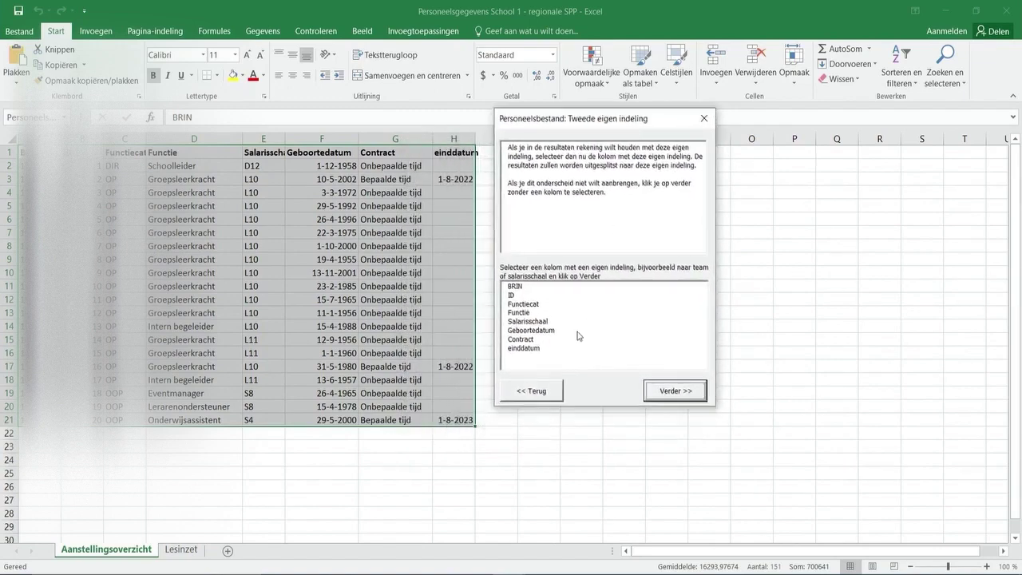
{"action": "left_click", "coordinate": [550, 322]}
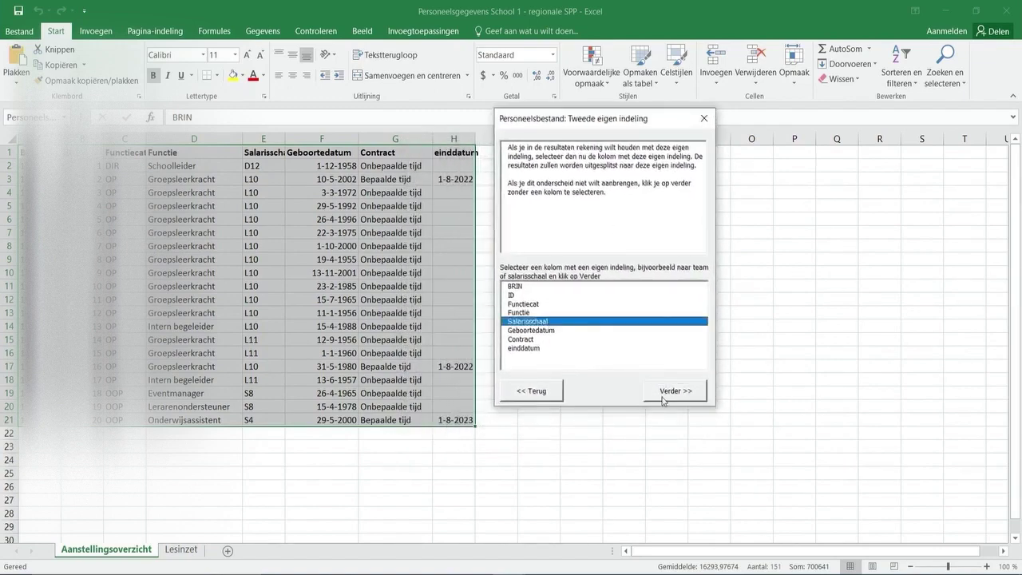
{"action": "left_click", "coordinate": [669, 389]}
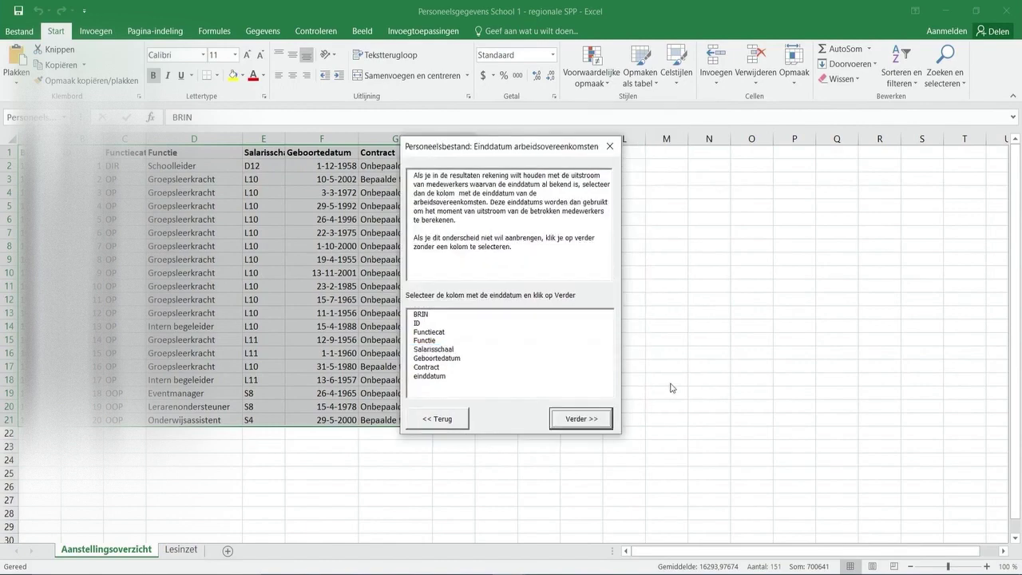
Step: Assign the einddatum column as the end date of the employment contracts
{"action": "left_click_drag", "start_coordinate": [519, 150], "coordinate": [637, 123]}
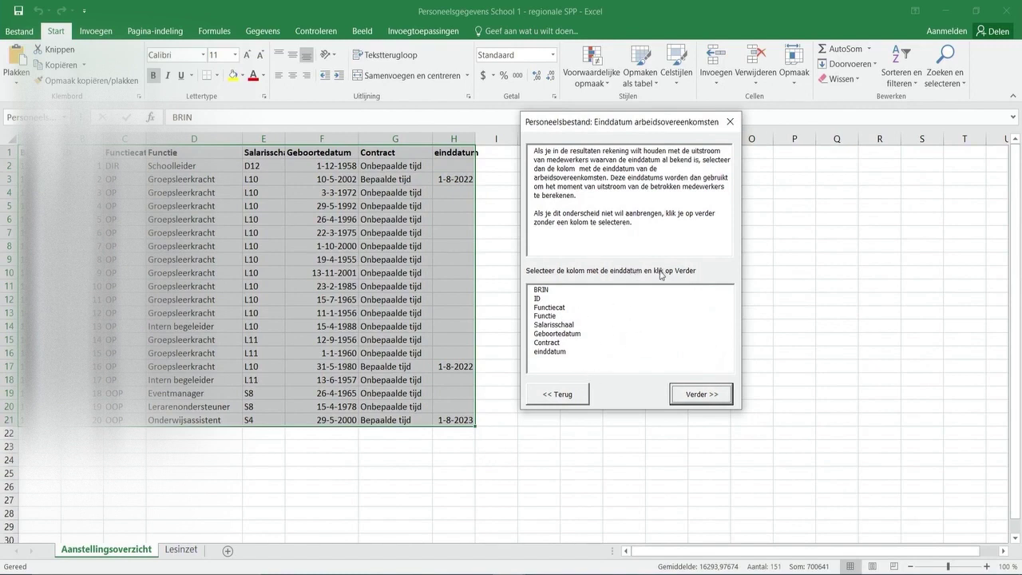
{"action": "left_click", "coordinate": [579, 352]}
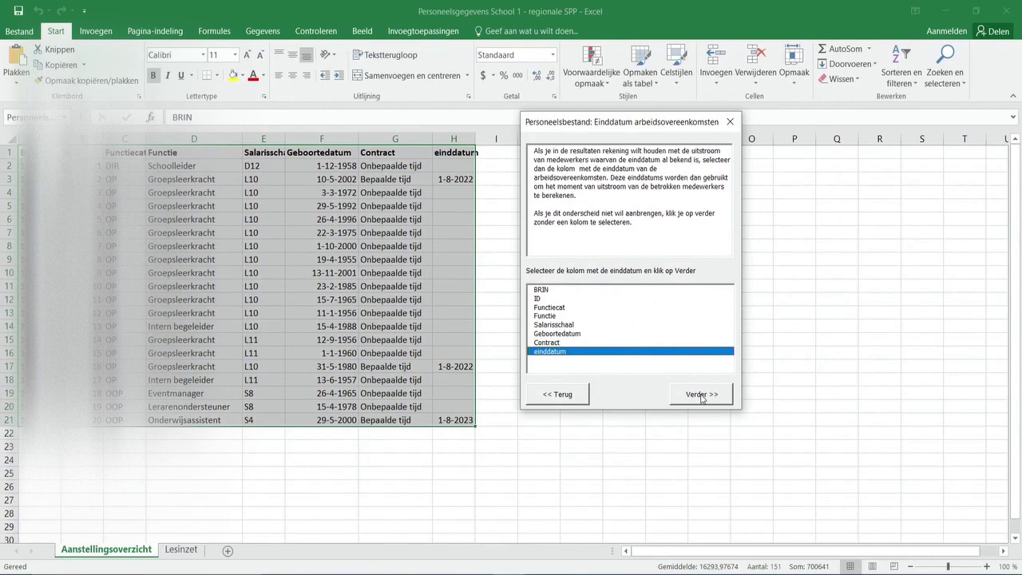
{"action": "left_click", "coordinate": [702, 394]}
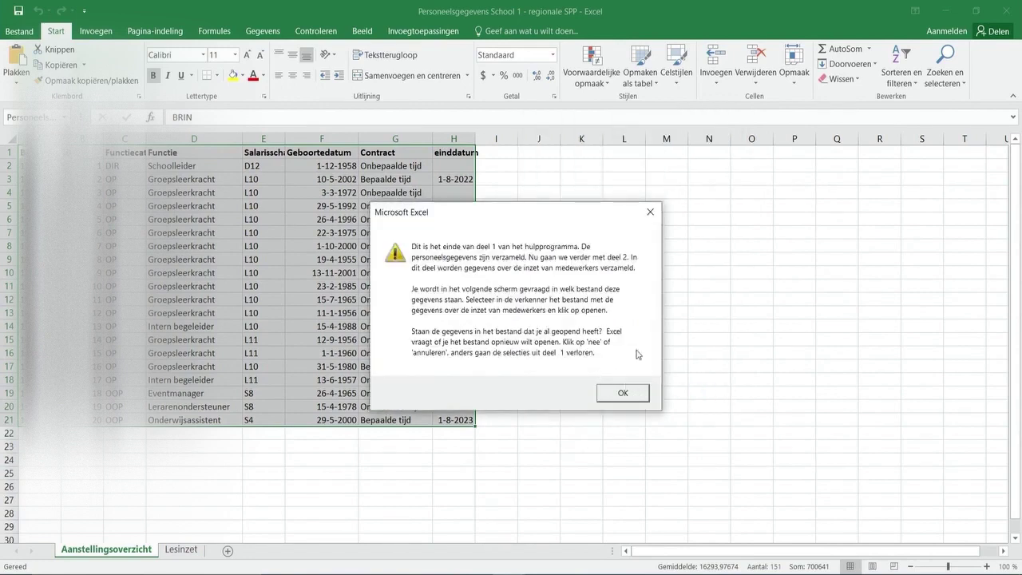
Step: Choose Personeelsgegevens School 1 - regionale SPP as the staff deployment file and decline reopening the already open workbook
{"action": "left_click", "coordinate": [618, 398]}
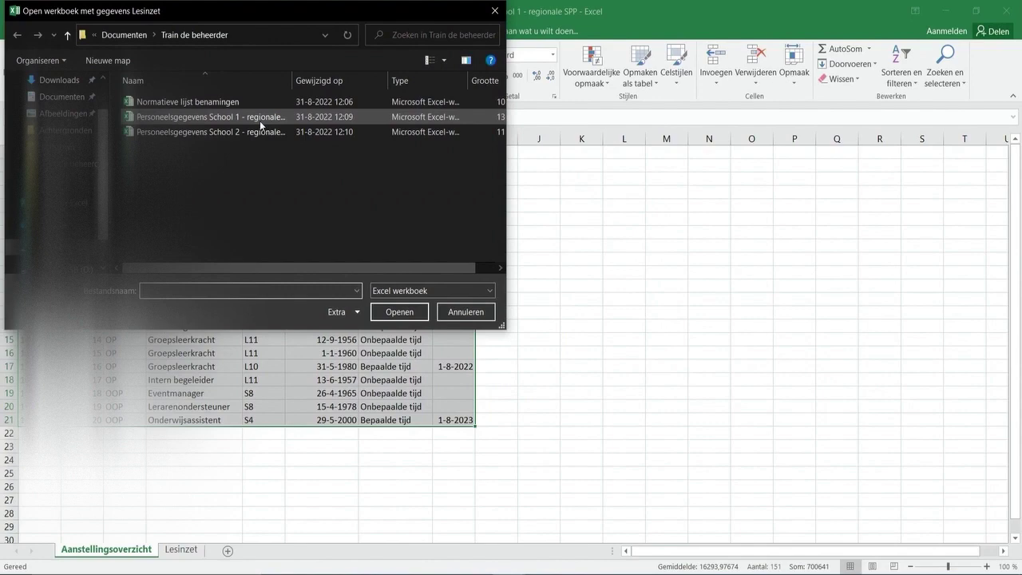
{"action": "double_click", "coordinate": [262, 120]}
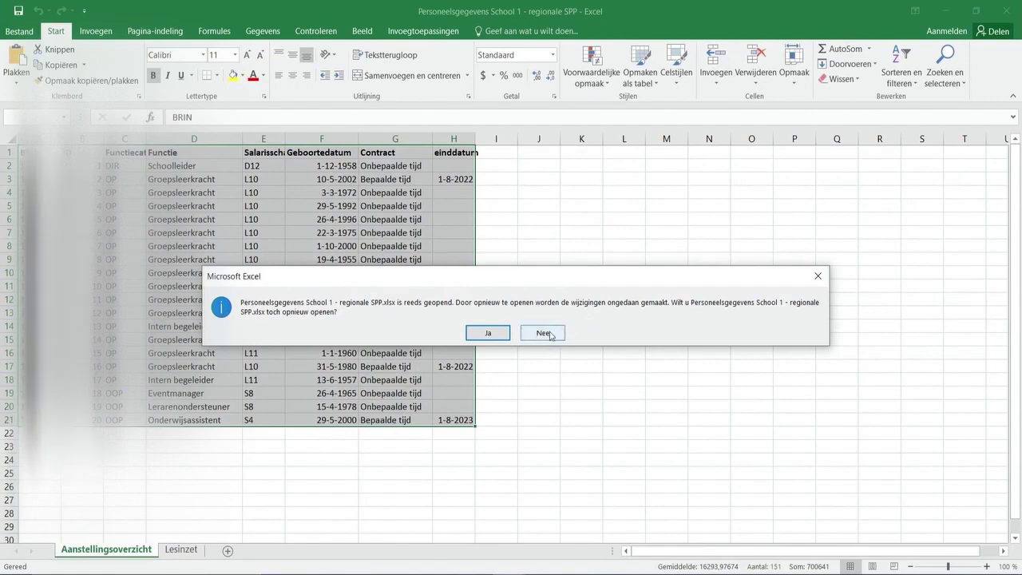
{"action": "left_click", "coordinate": [550, 336]}
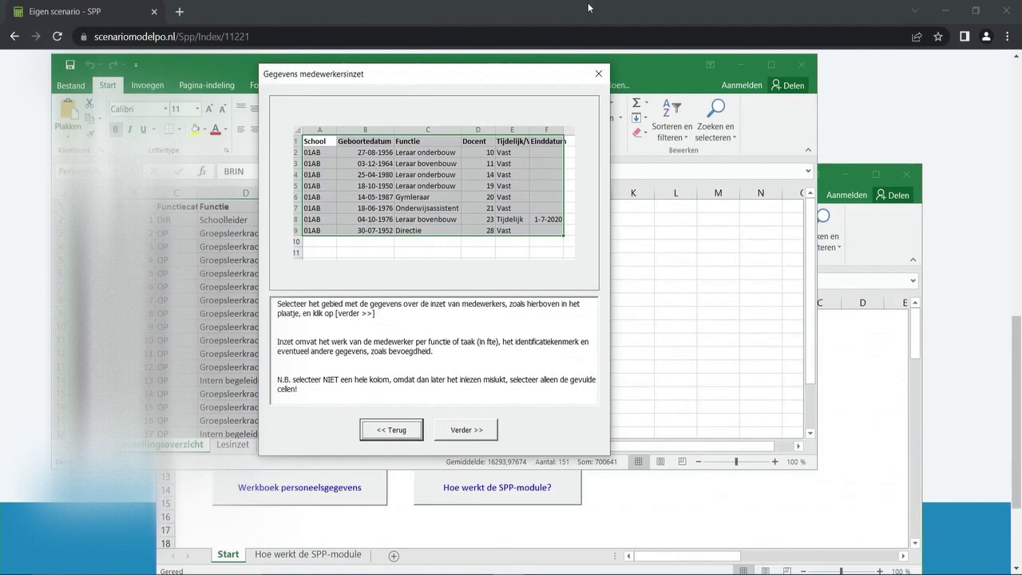
Step: Select all filled cells including headers on the Lesinzet sheet and submit them as the staff deployment range
{"action": "left_click", "coordinate": [773, 74]}
{"action": "left_click", "coordinate": [181, 549]}
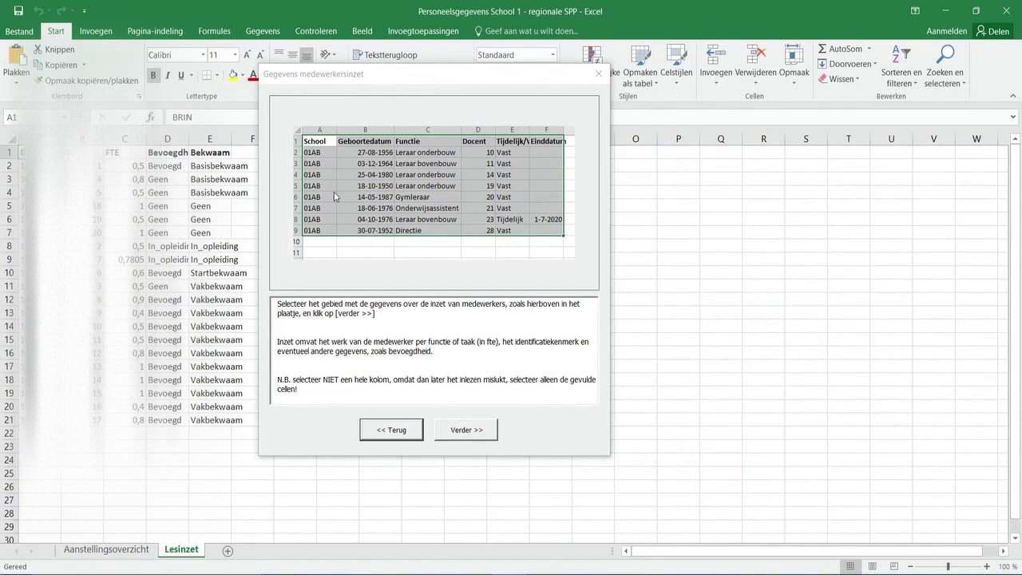
{"action": "key", "text": "ctrl+shift+Right"}
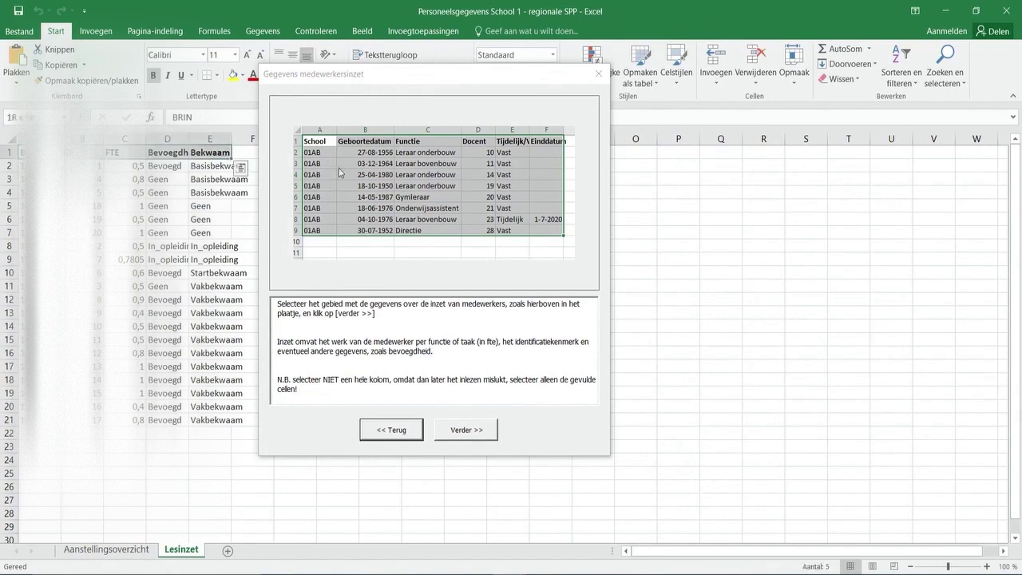
{"action": "key", "text": "ctrl+shift+Down"}
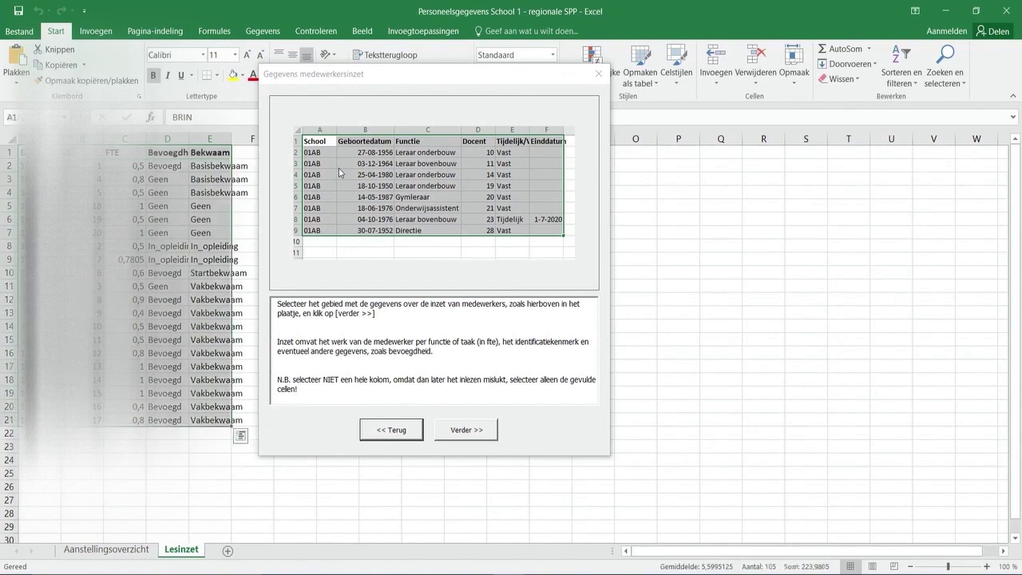
{"action": "left_click", "coordinate": [468, 432]}
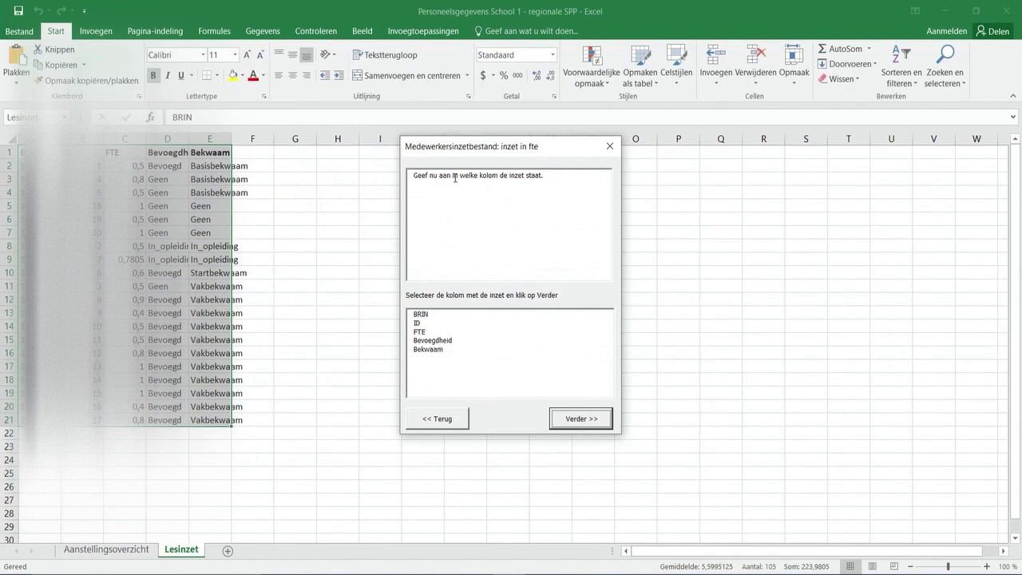
Step: Assign the FTE column as the deployment and the Bevoegdheid column as the qualification in the deployment file
{"action": "left_click", "coordinate": [447, 332]}
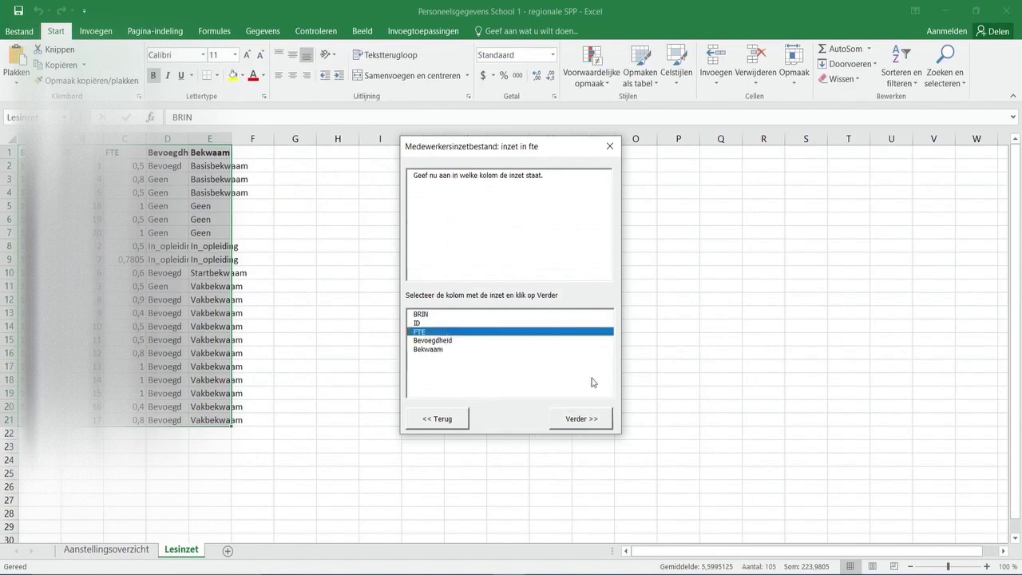
{"action": "left_click", "coordinate": [592, 424]}
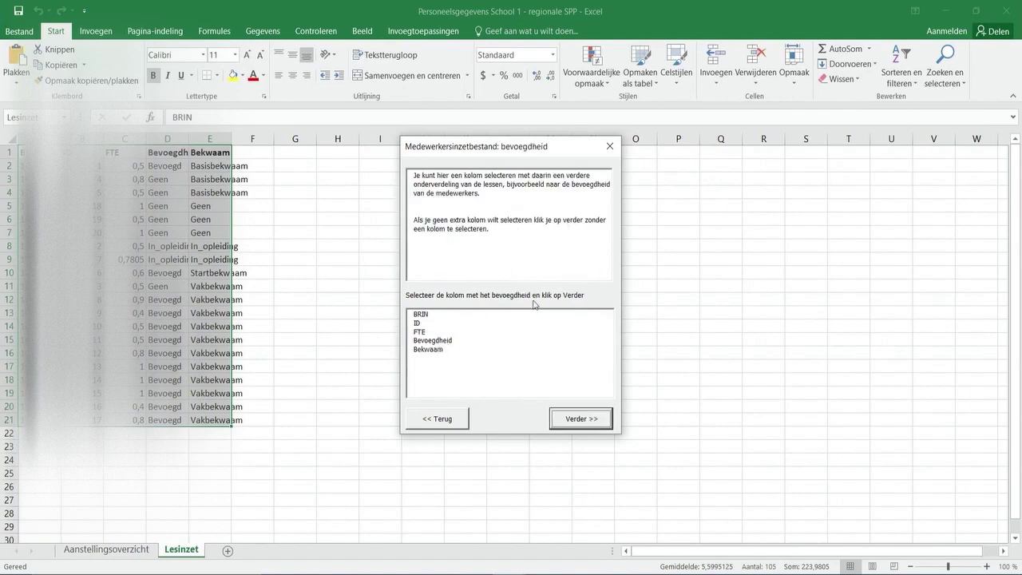
{"action": "left_click", "coordinate": [461, 341]}
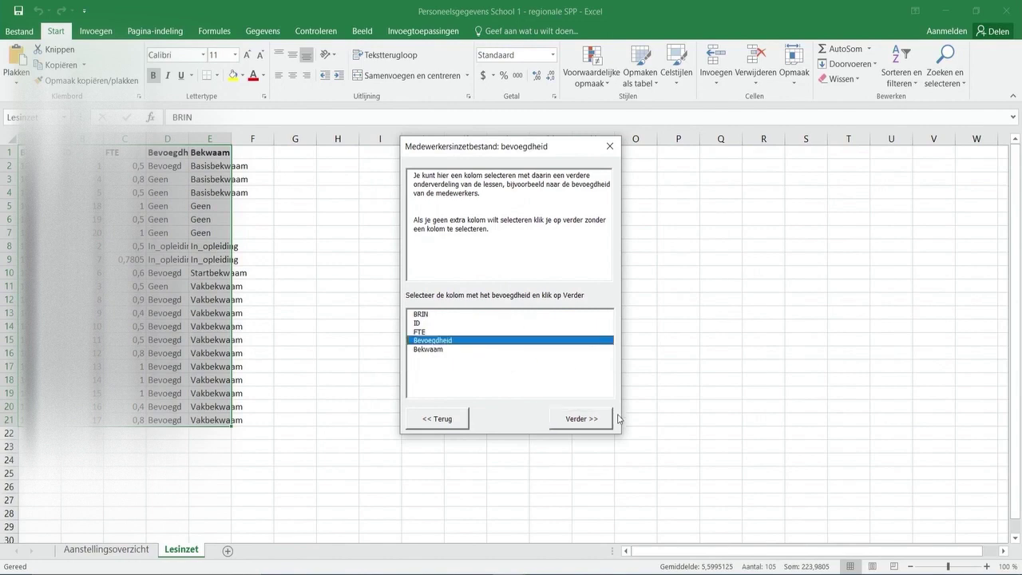
{"action": "left_click", "coordinate": [591, 420]}
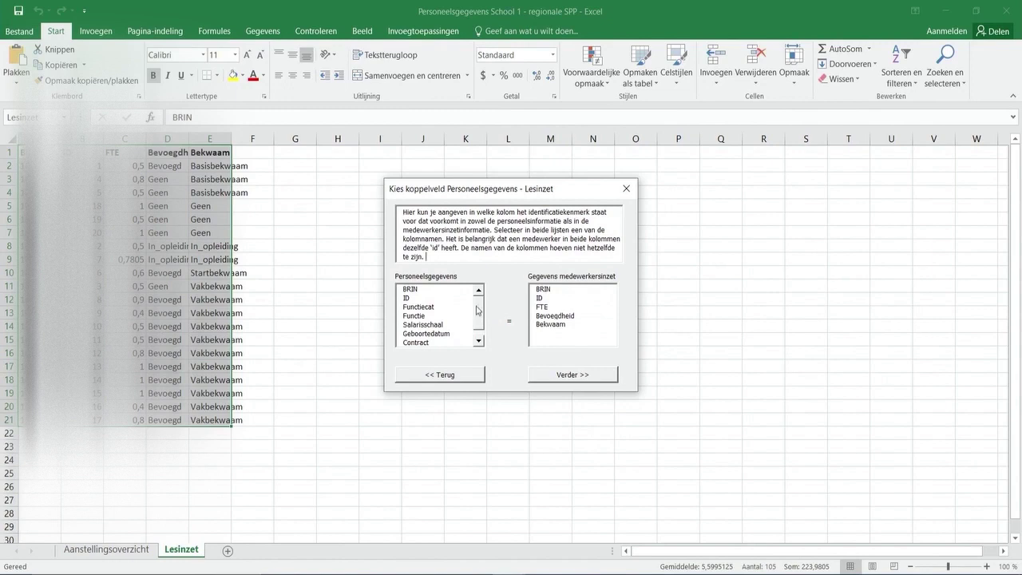
Step: Link the personnel data to the staff deployment data using the ID column in both lists
{"action": "left_click_drag", "start_coordinate": [478, 313], "coordinate": [479, 321]}
{"action": "left_click", "coordinate": [429, 298]}
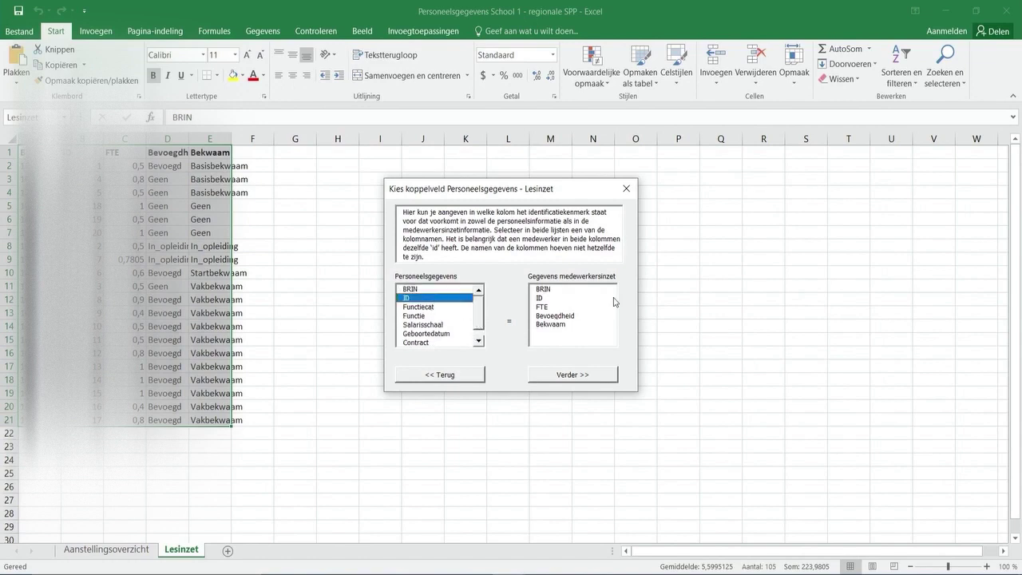
{"action": "left_click", "coordinate": [567, 298]}
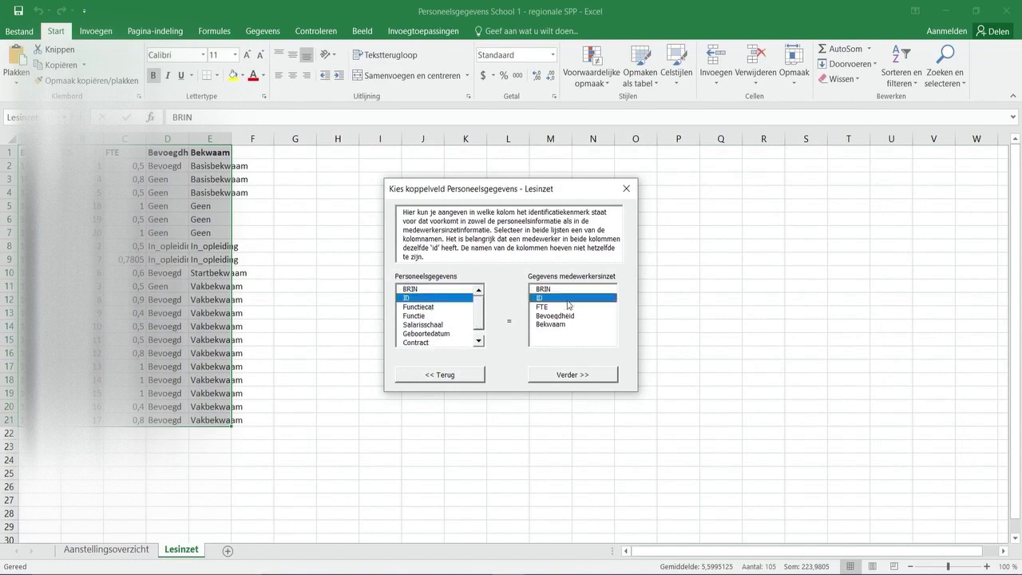
{"action": "left_click", "coordinate": [584, 376]}
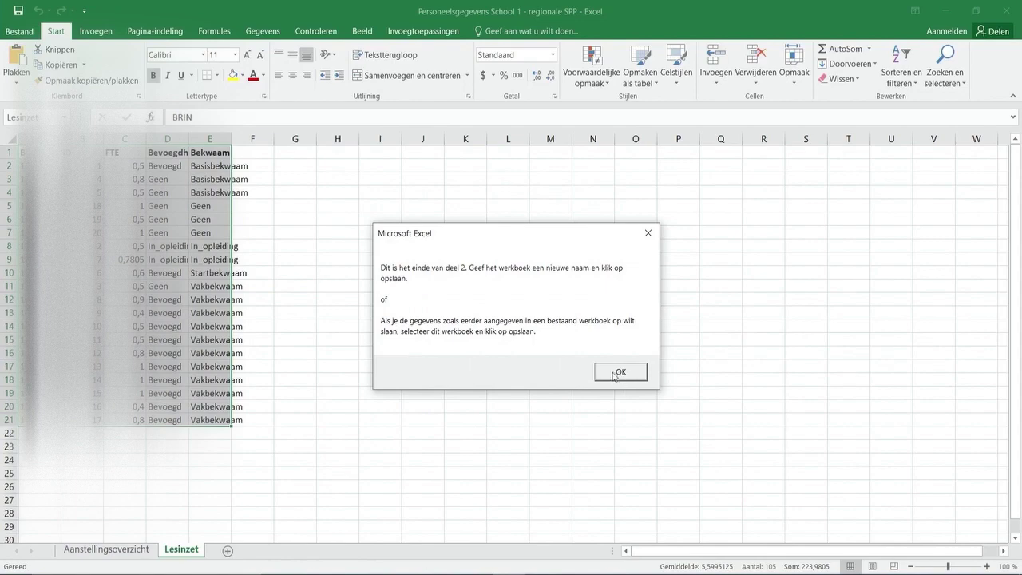
Step: Save the new workbook as Uitkomsten hulpprogramma school 1 in Train de beheerder and open its SPP personeelsgegevens sheet
{"action": "left_click", "coordinate": [619, 372]}
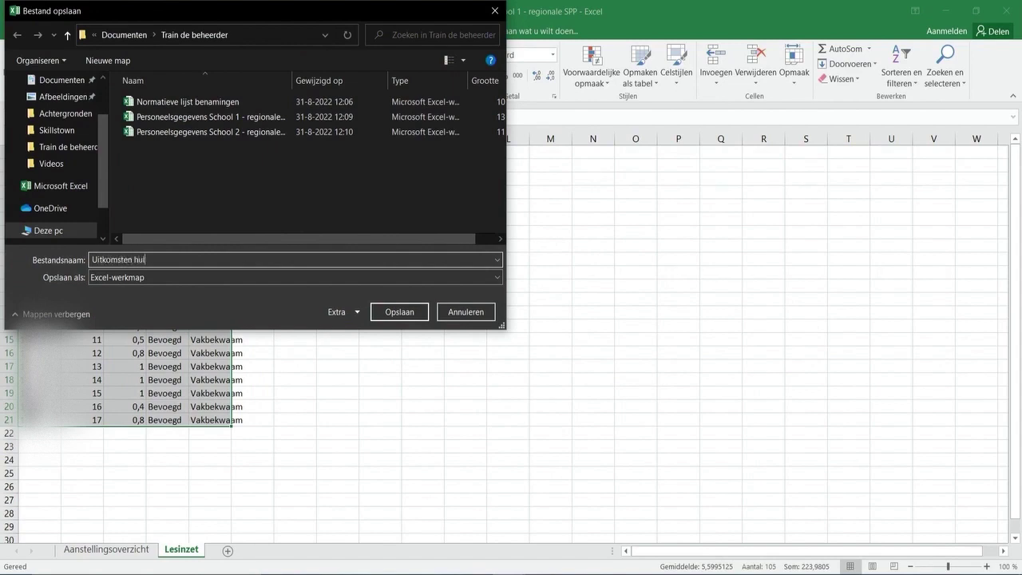
{"action": "type", "text": "Uitkomsten hulpprogramma school 1"}
{"action": "left_click", "coordinate": [405, 311]}
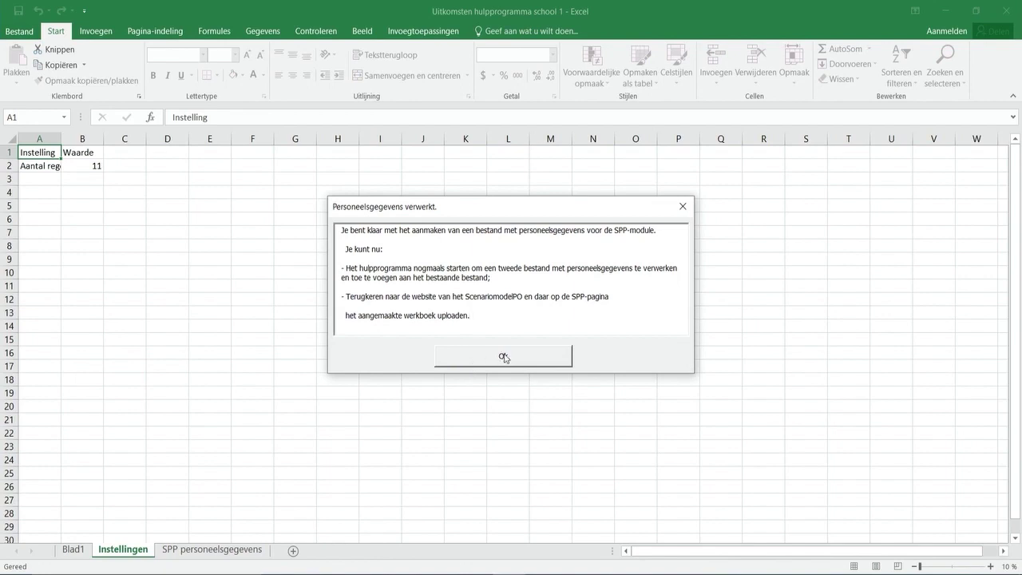
{"action": "left_click", "coordinate": [505, 358]}
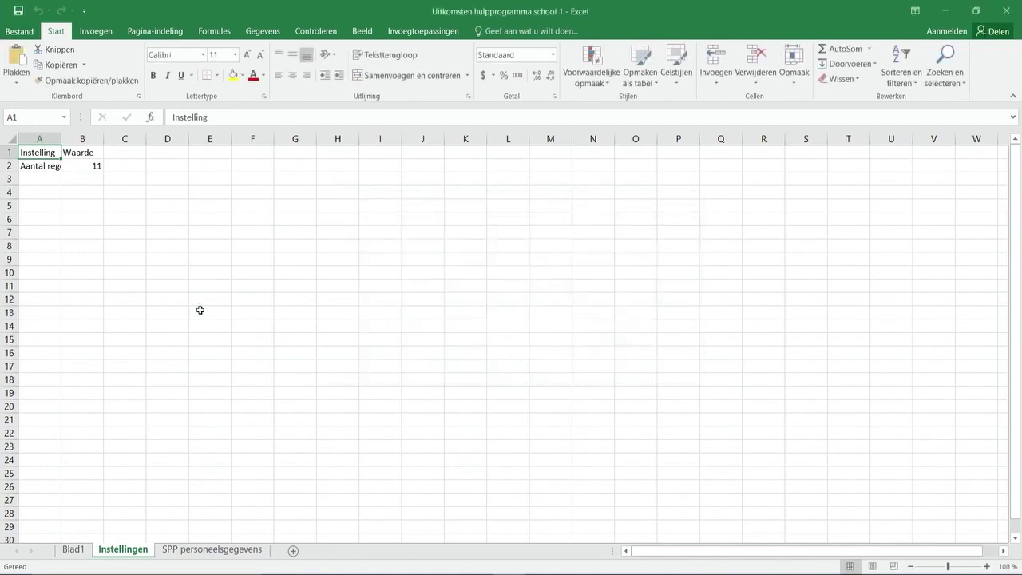
{"action": "left_click", "coordinate": [210, 551]}
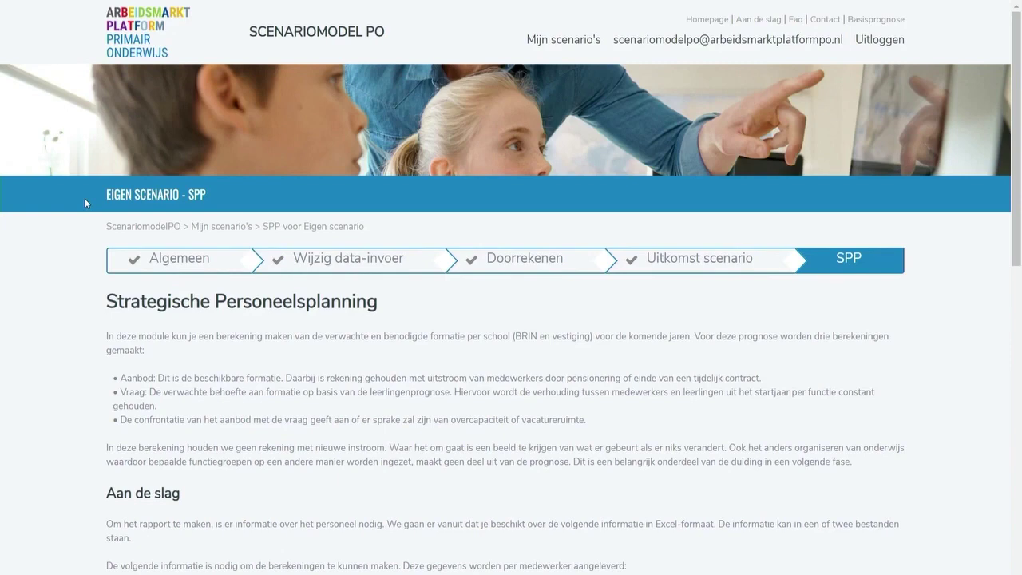
Step: On the Scenariomodel PO SPP page, upload Uitkomsten hulpprogramma school 1 from the Train de beheerder folder as the personnel data file
{"action": "scroll", "coordinate": [85, 198], "scroll_direction": "down", "scroll_amount": 4}
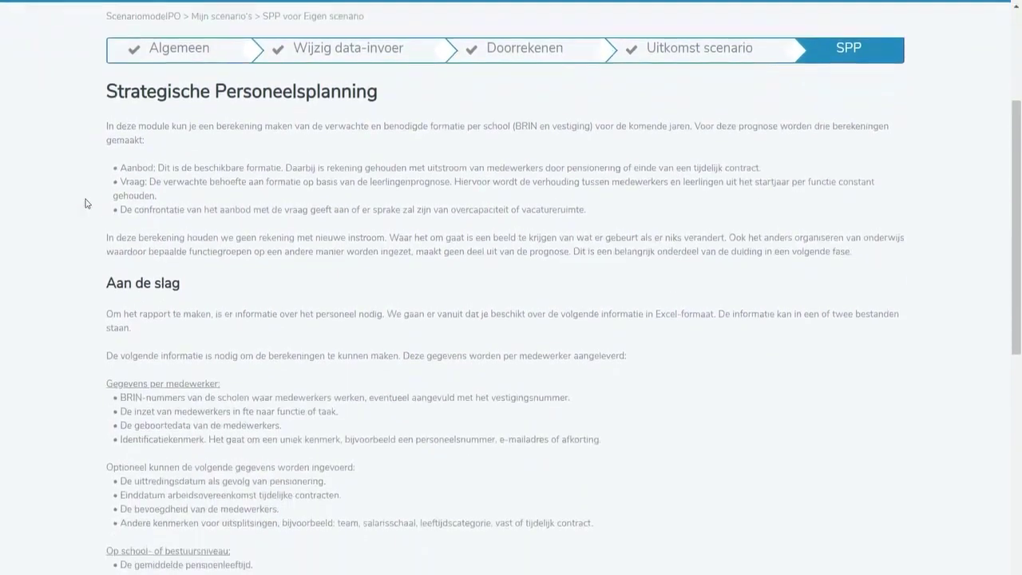
{"action": "scroll", "coordinate": [84, 203], "scroll_direction": "down", "scroll_amount": 3}
{"action": "scroll", "coordinate": [85, 203], "scroll_direction": "down", "scroll_amount": 2}
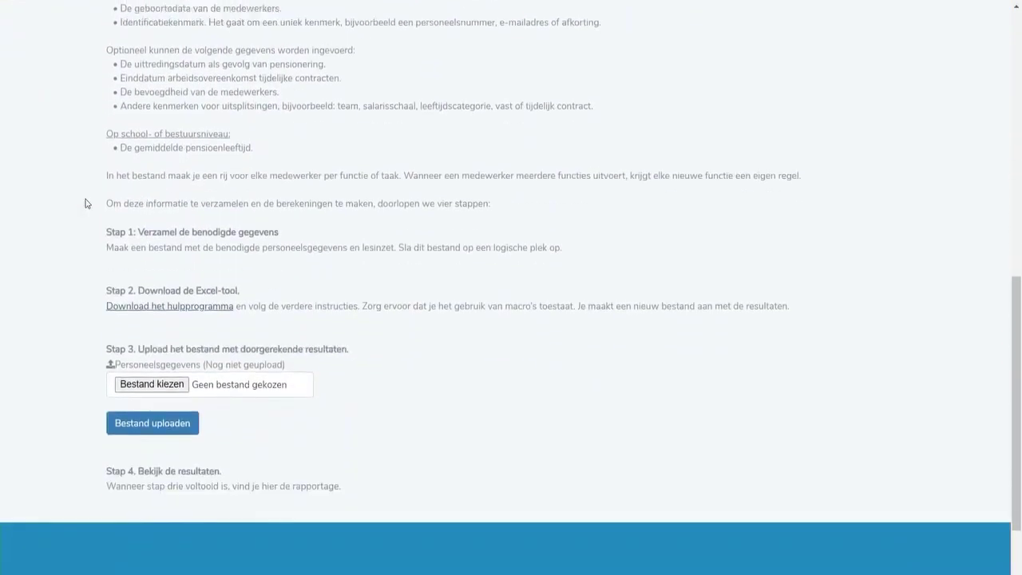
{"action": "left_click", "coordinate": [148, 386]}
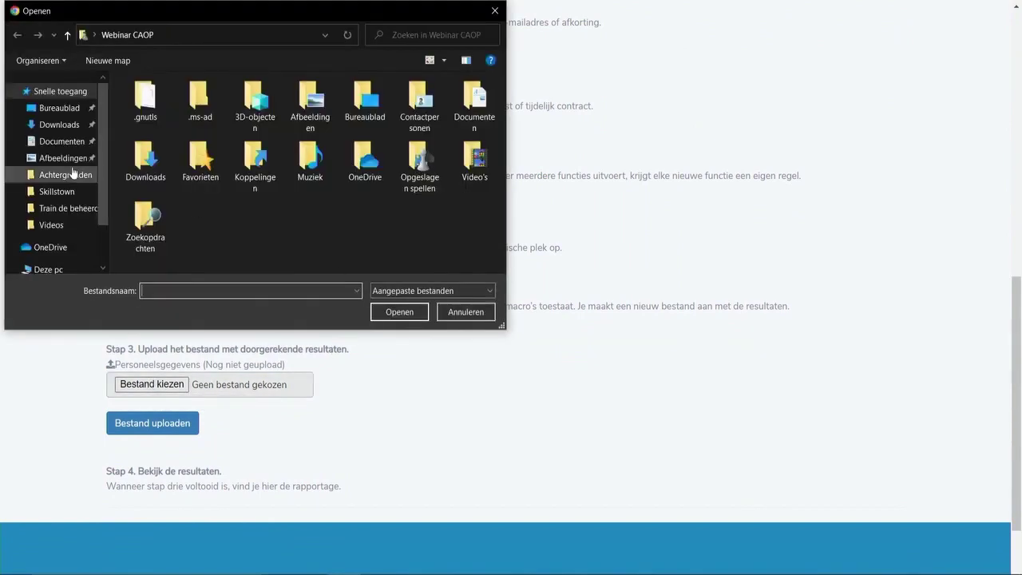
{"action": "left_click", "coordinate": [50, 142]}
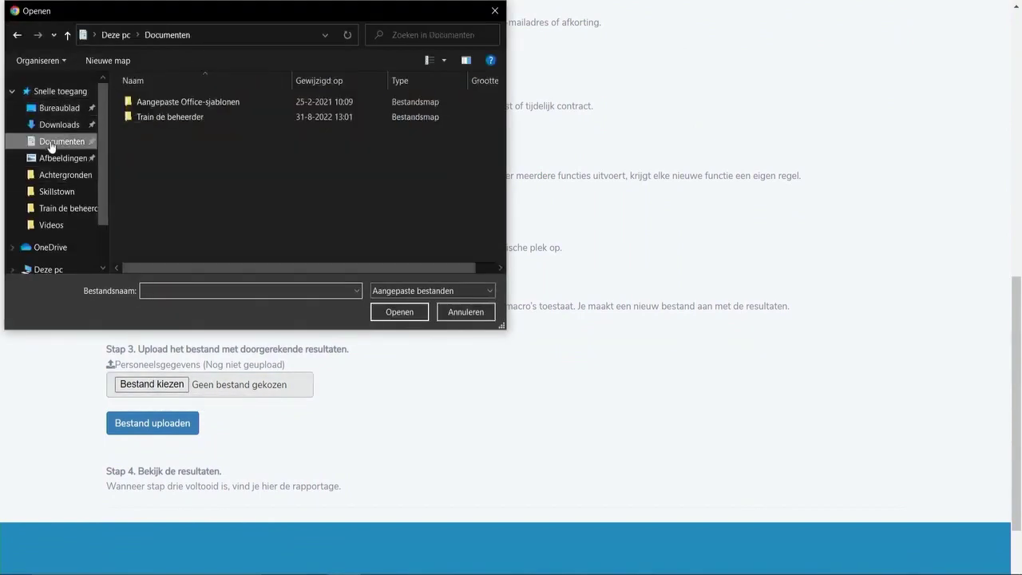
{"action": "double_click", "coordinate": [168, 118]}
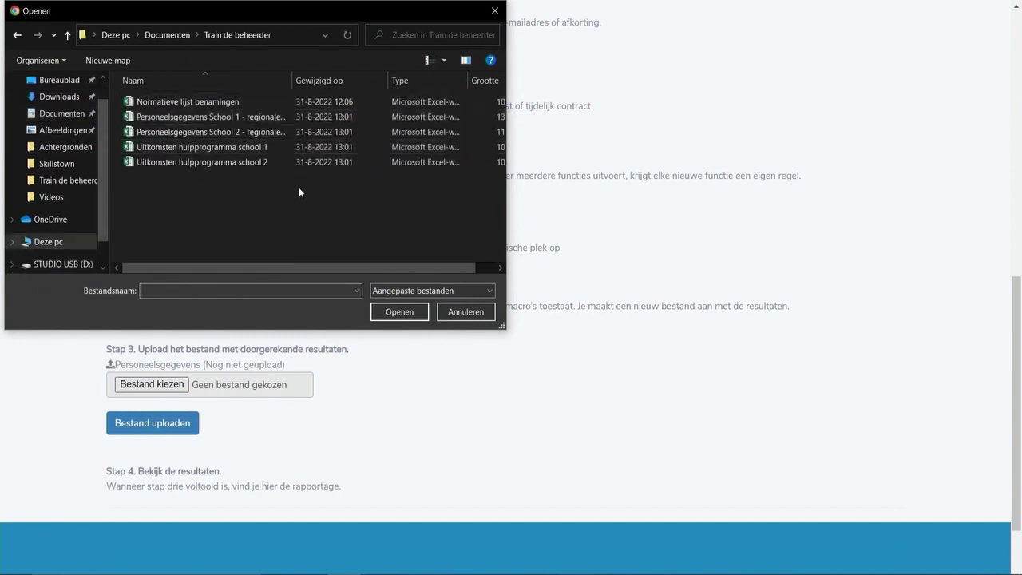
{"action": "double_click", "coordinate": [255, 149]}
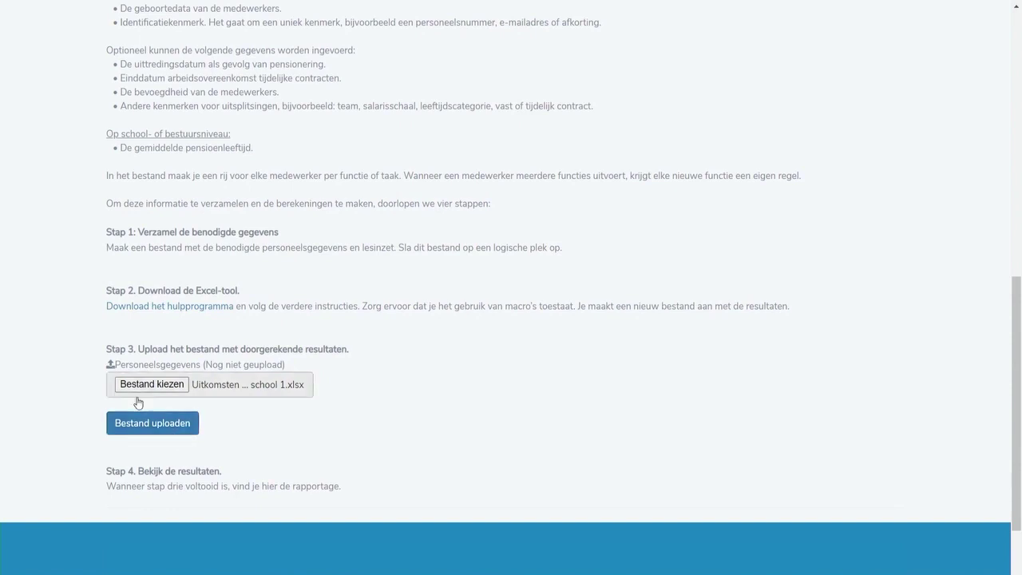
{"action": "left_click", "coordinate": [162, 429]}
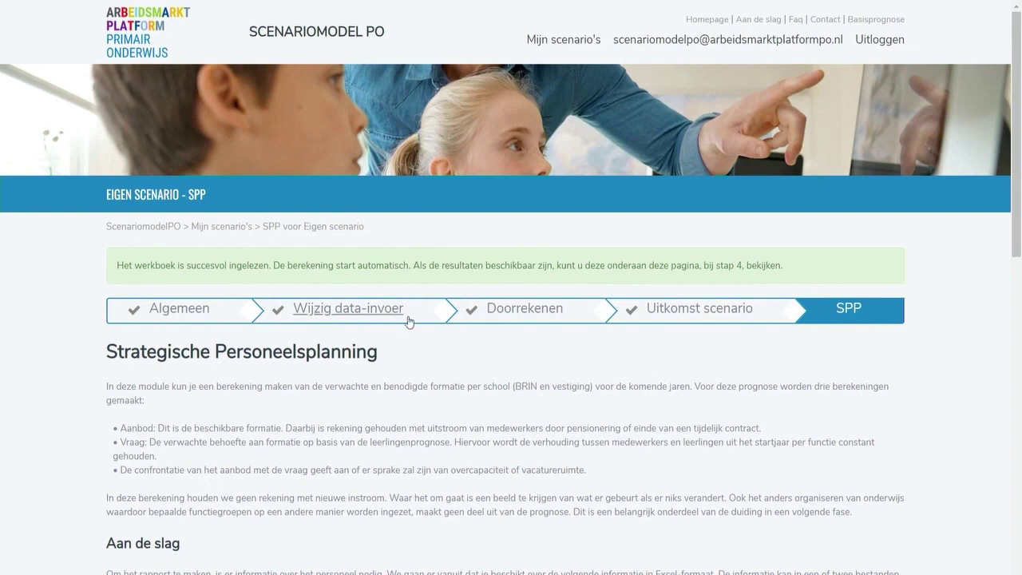
Step: Go to step 4 of the SPP page, Bekijk de resultaten
{"action": "scroll", "coordinate": [406, 322], "scroll_direction": "down", "scroll_amount": 8}
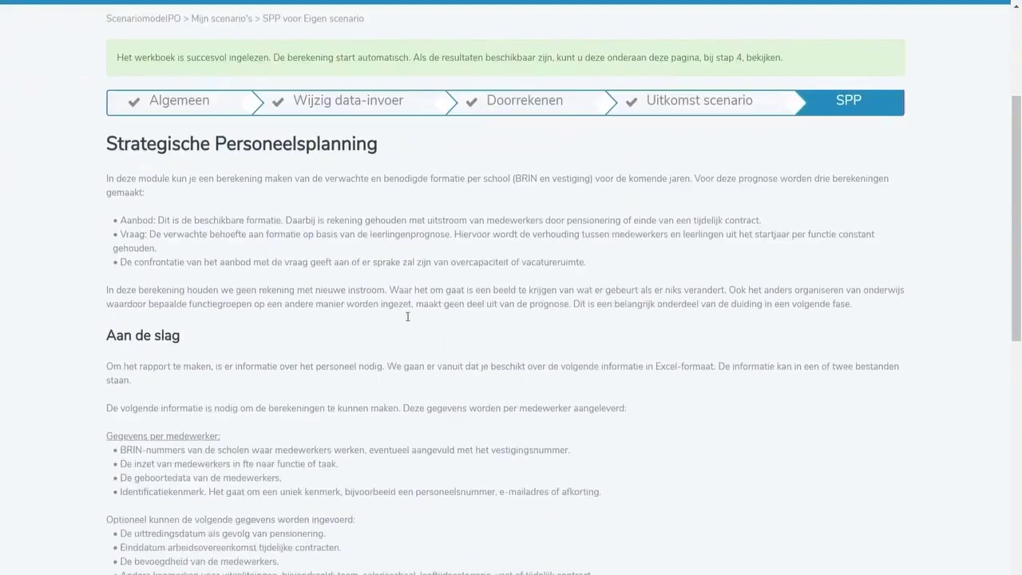